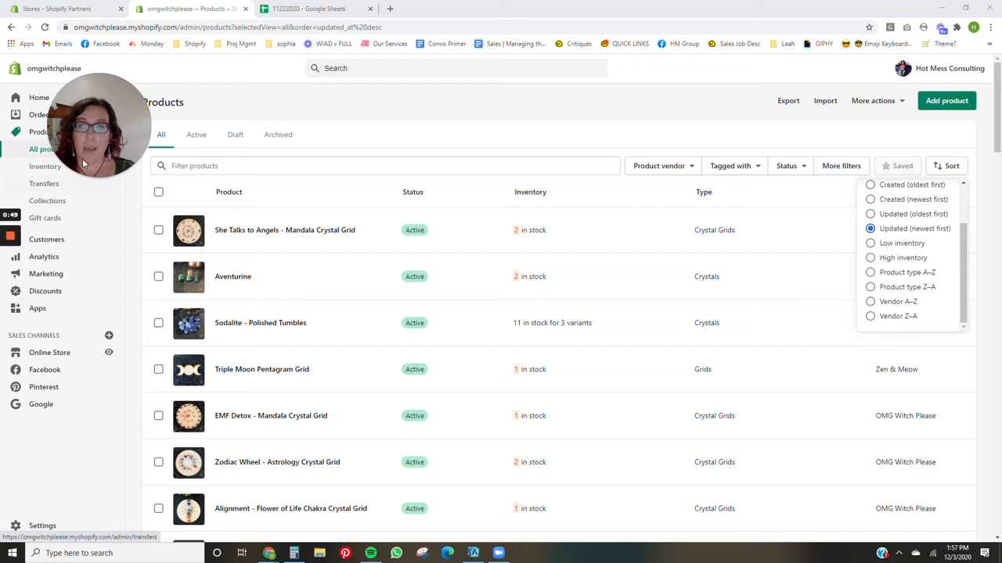
# Step: Open the product CSV import dialog, view the help on the sample CSV template, and switch to the 11222020 spreadsheet
pyautogui.click(826, 102)
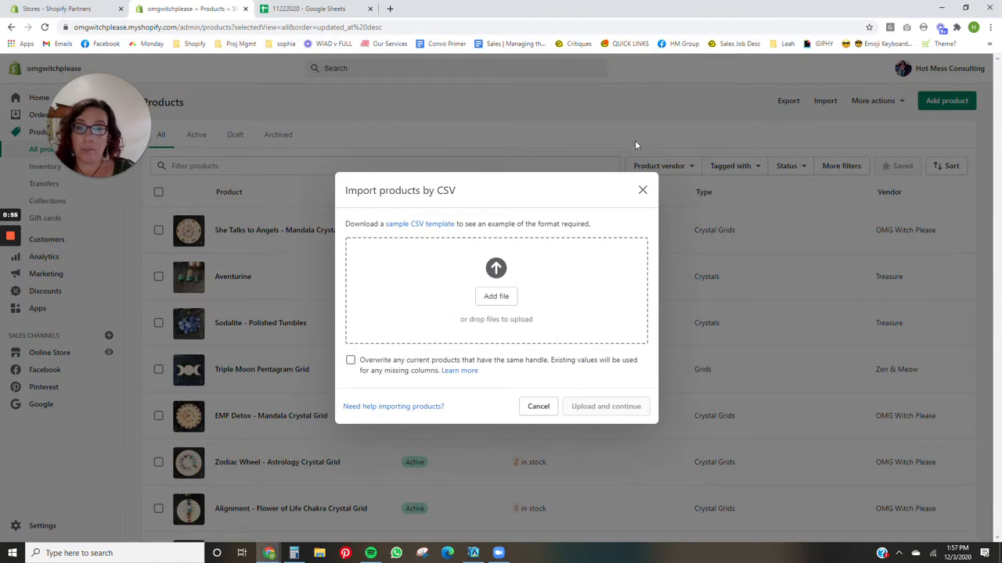
pyautogui.click(418, 224)
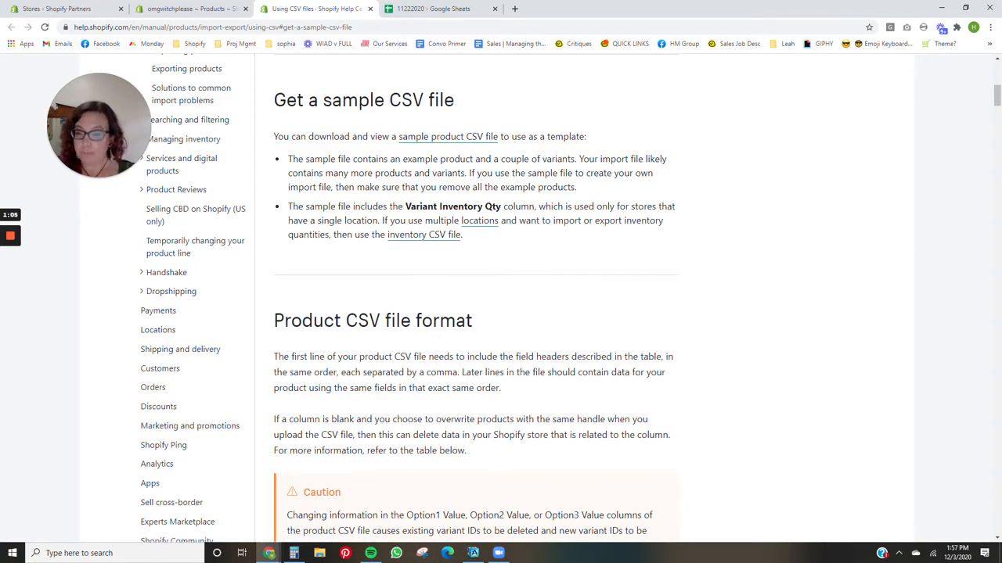
pyautogui.click(451, 10)
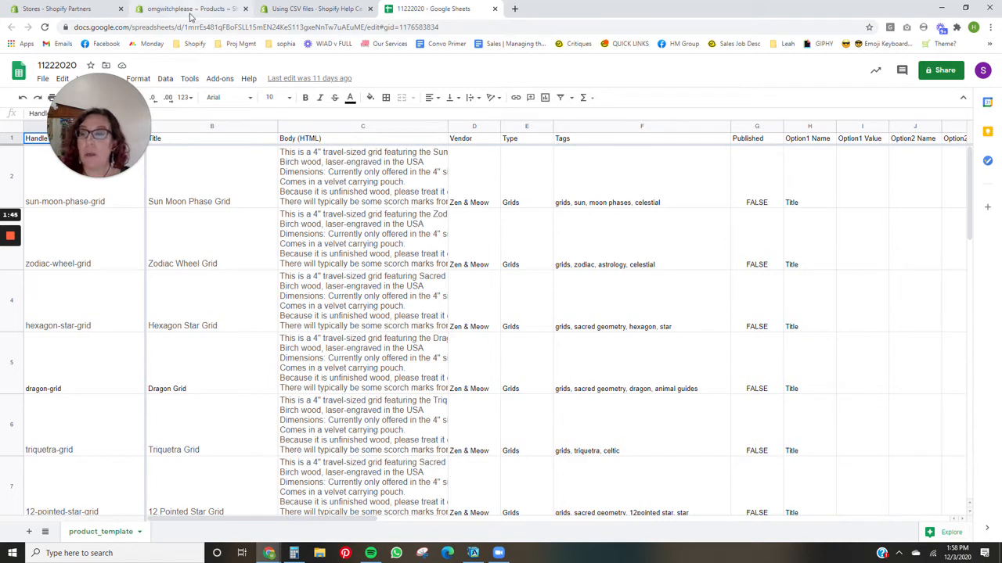
# Step: Open the storefront omgwitchplease.com in a new browser tab
pyautogui.click(514, 8)
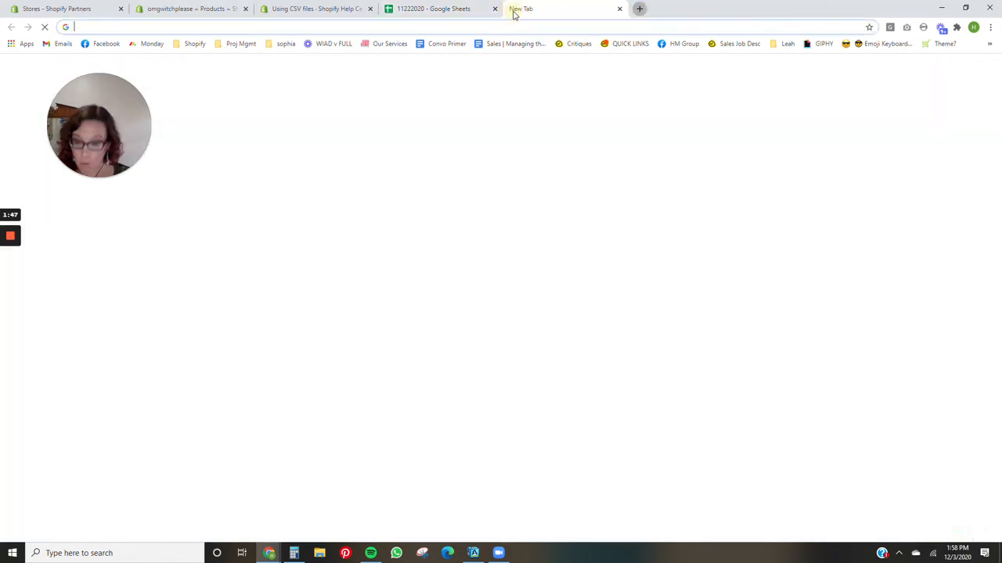
pyautogui.write('omgwitchplease.com')
pyautogui.press('Return')
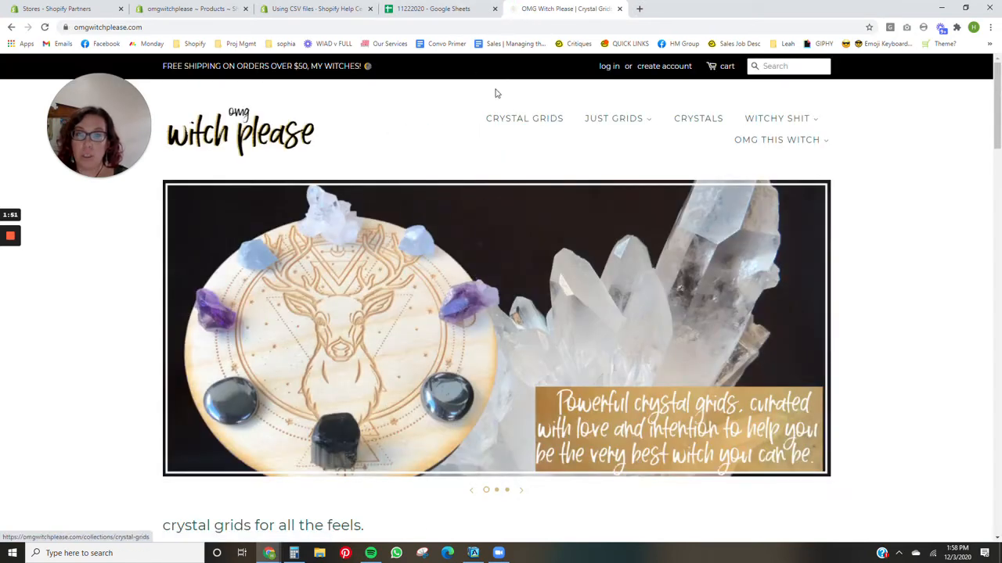
pyautogui.click(436, 10)
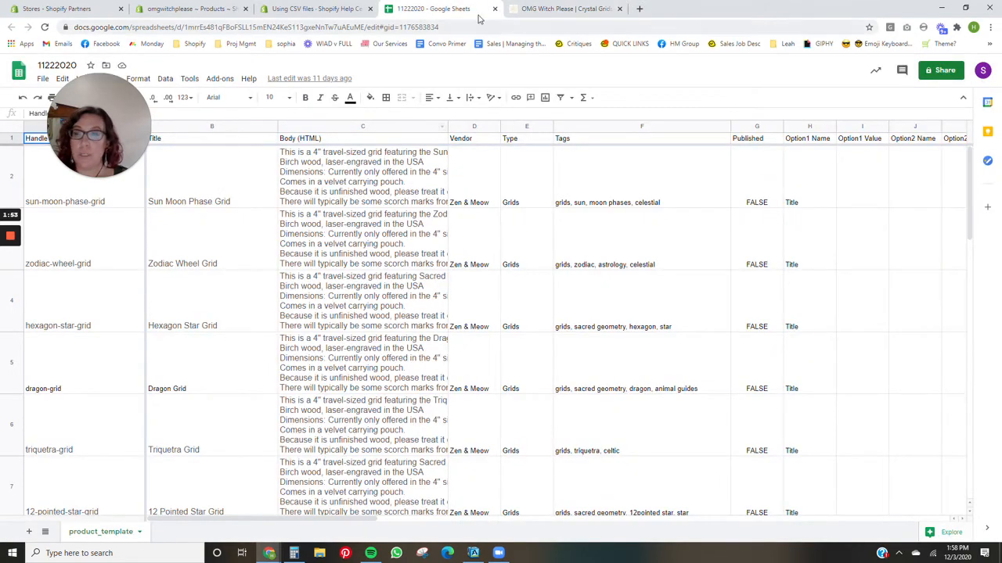
pyautogui.click(554, 9)
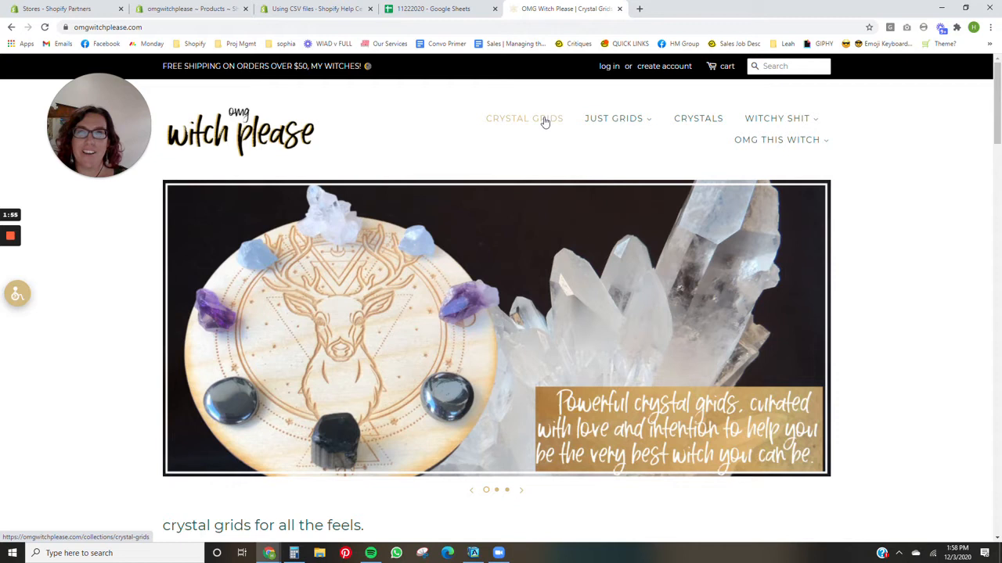
# Step: Browse the products in the storefront's Crystal Grids collection
pyautogui.click(542, 119)
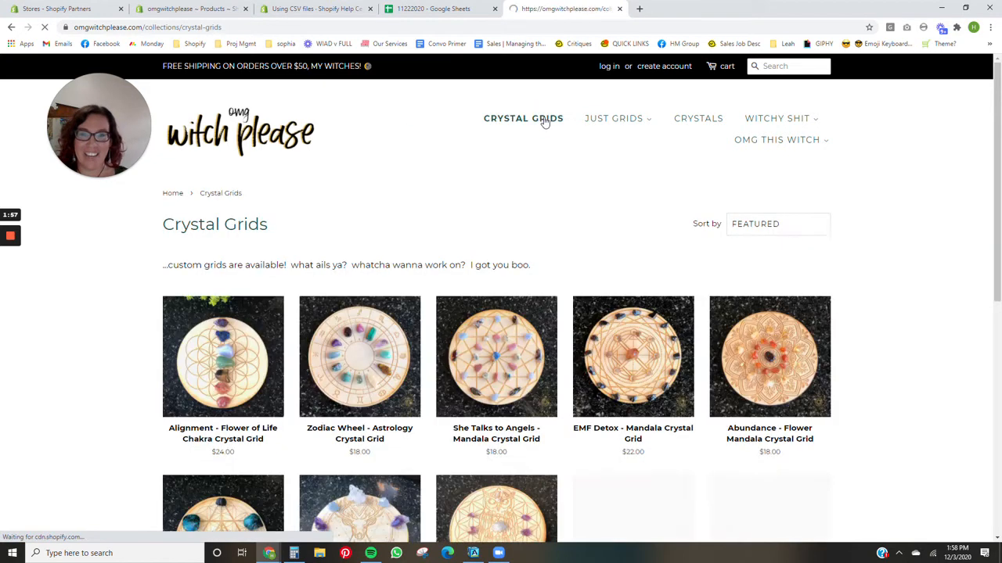
pyautogui.scroll(-1, 313, 367)
pyautogui.scroll(-4, 305, 345)
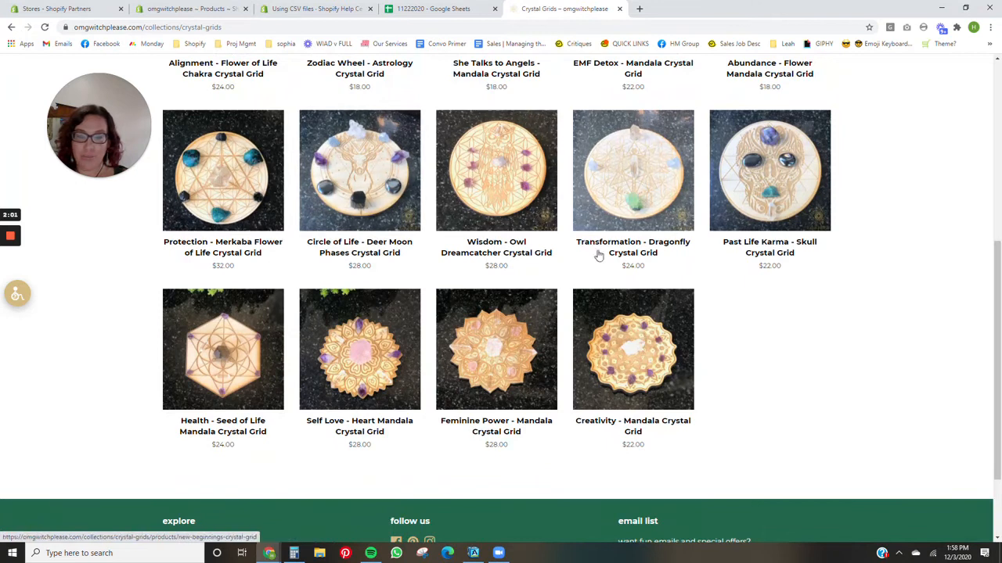
pyautogui.scroll(2, 412, 318)
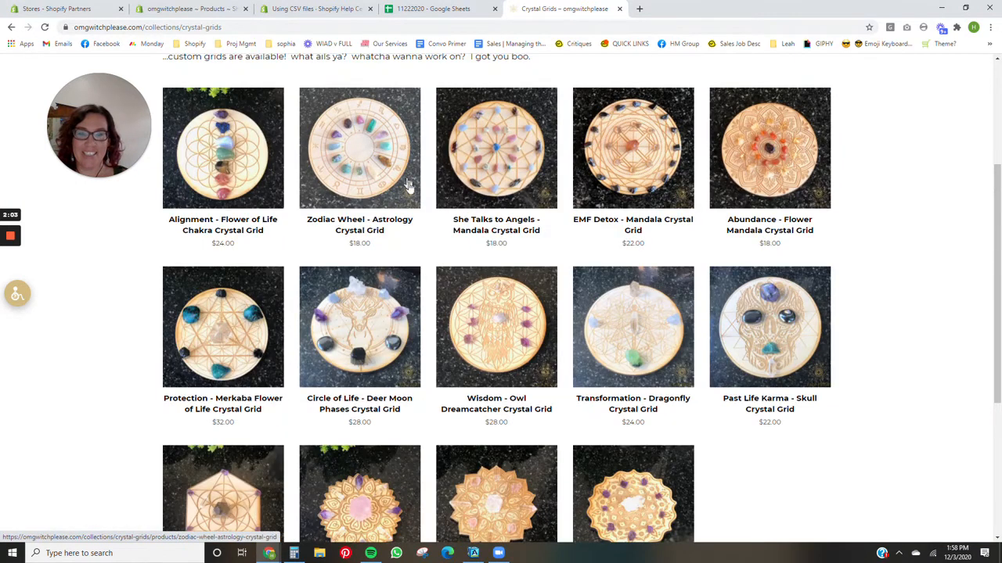
pyautogui.scroll(1, 313, 235)
pyautogui.scroll(1, 512, 97)
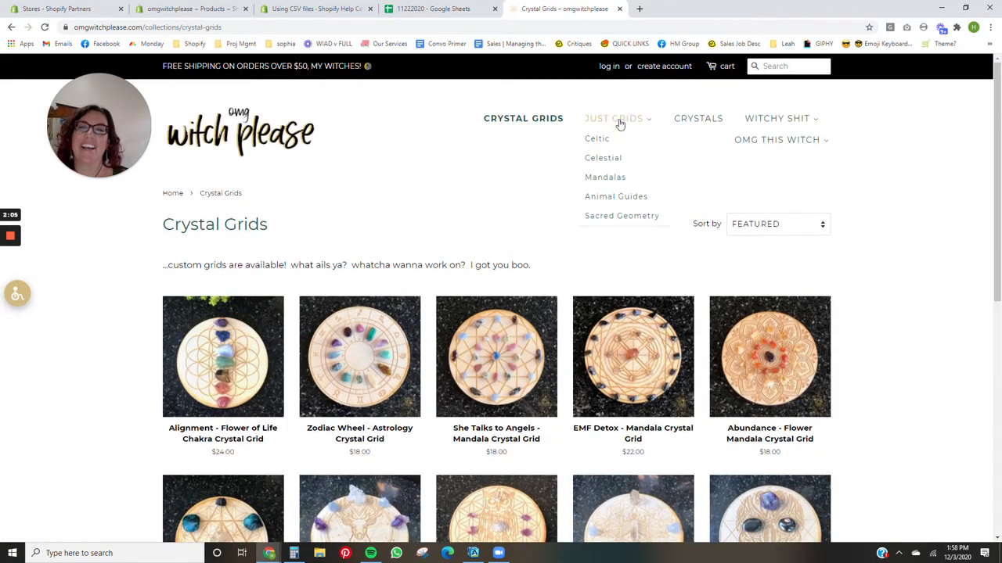
# Step: Open the Sun Moon Phase Grid product from the Just Grids collection and highlight the handle in its URL
pyautogui.click(619, 121)
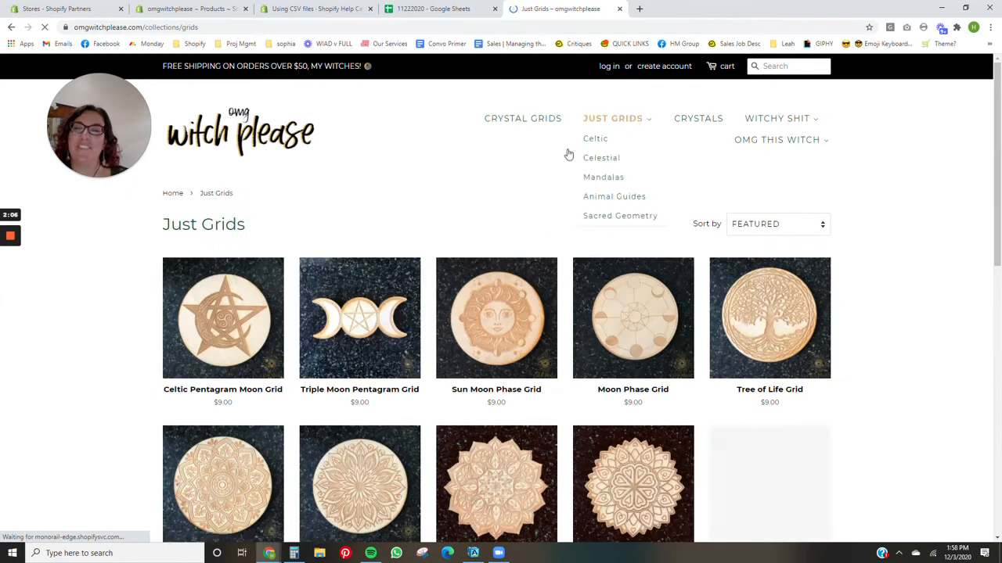
pyautogui.click(509, 331)
pyautogui.moveTo(303, 27); pyautogui.dragTo(233, 26)
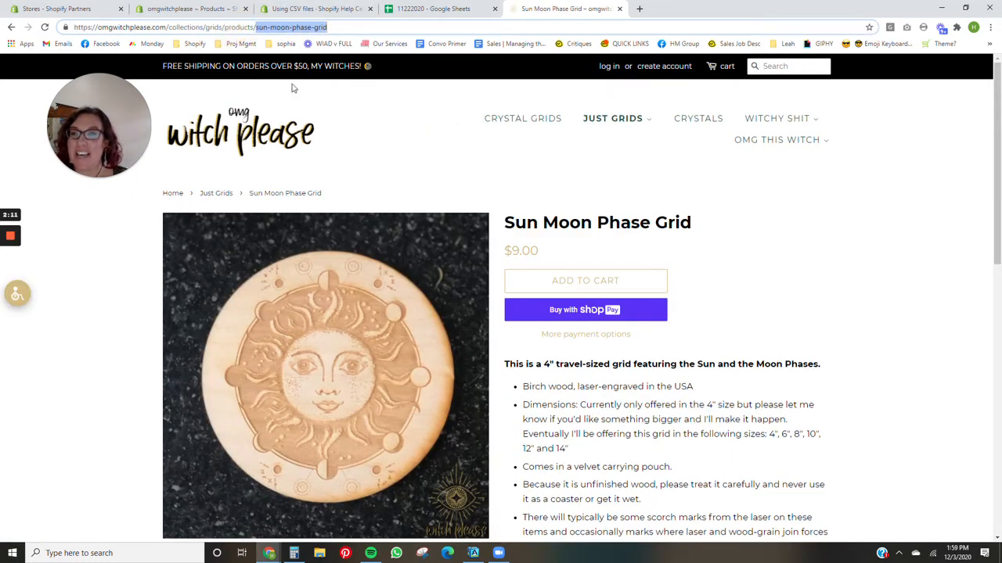
# Step: Examine the Handle, Title and Body (HTML) cells of the sun-moon-phase-grid row in the 11222020 spreadsheet
pyautogui.click(430, 9)
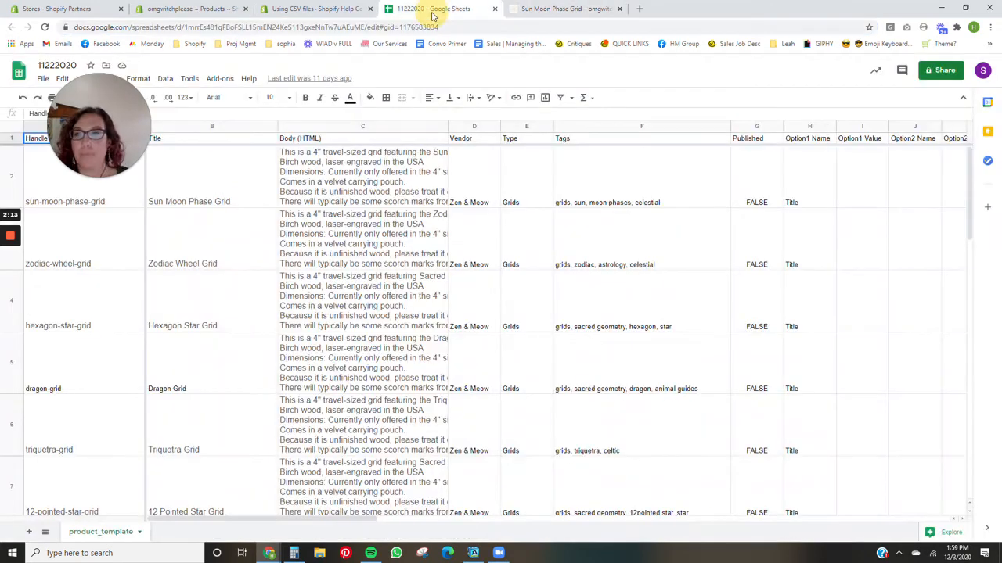
pyautogui.click(115, 201)
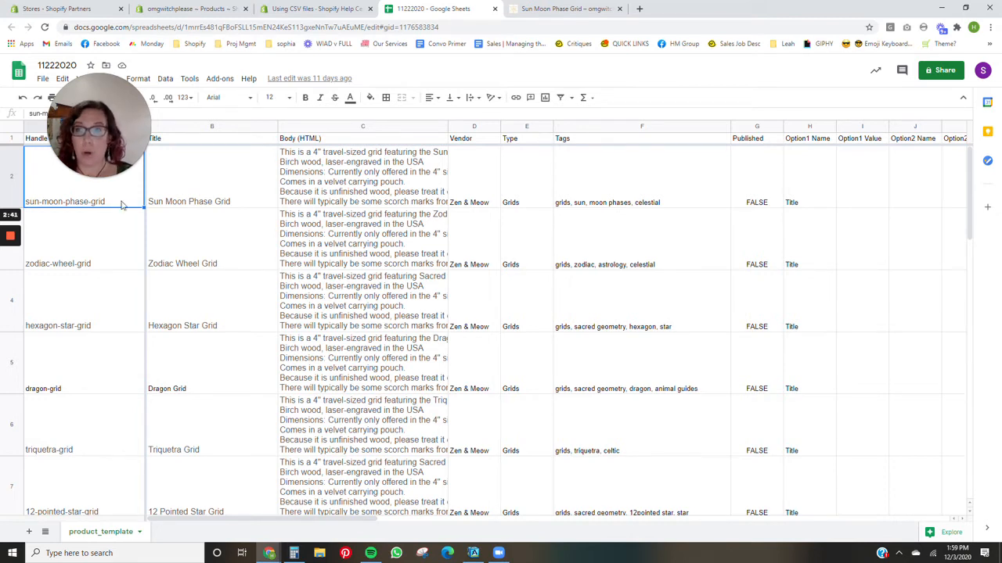
pyautogui.click(212, 191)
pyautogui.click(305, 194)
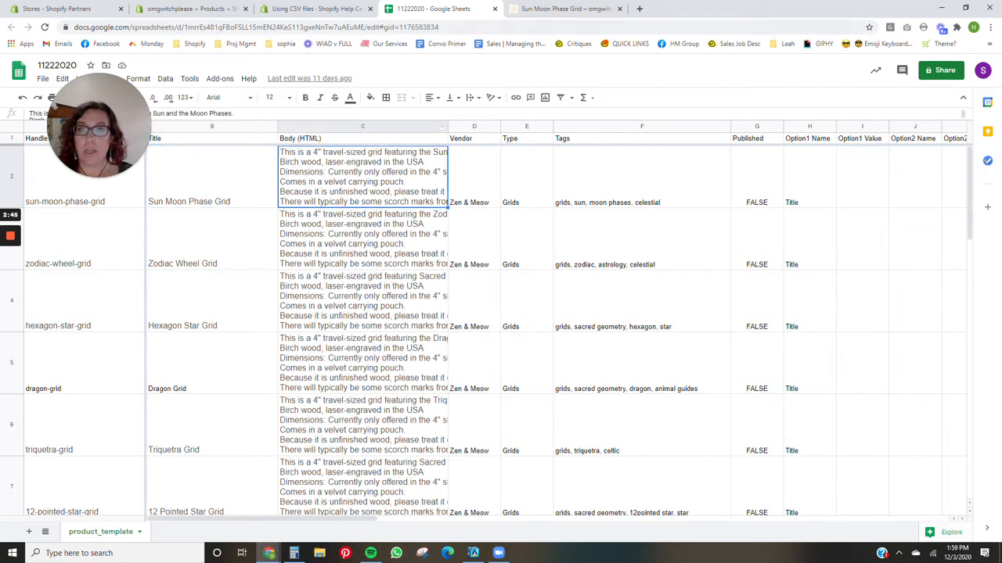
# Step: Highlight the title and description on the Sun Moon Phase Grid storefront page to compare them with the spreadsheet
pyautogui.click(563, 9)
pyautogui.moveTo(654, 222); pyautogui.dragTo(515, 222)
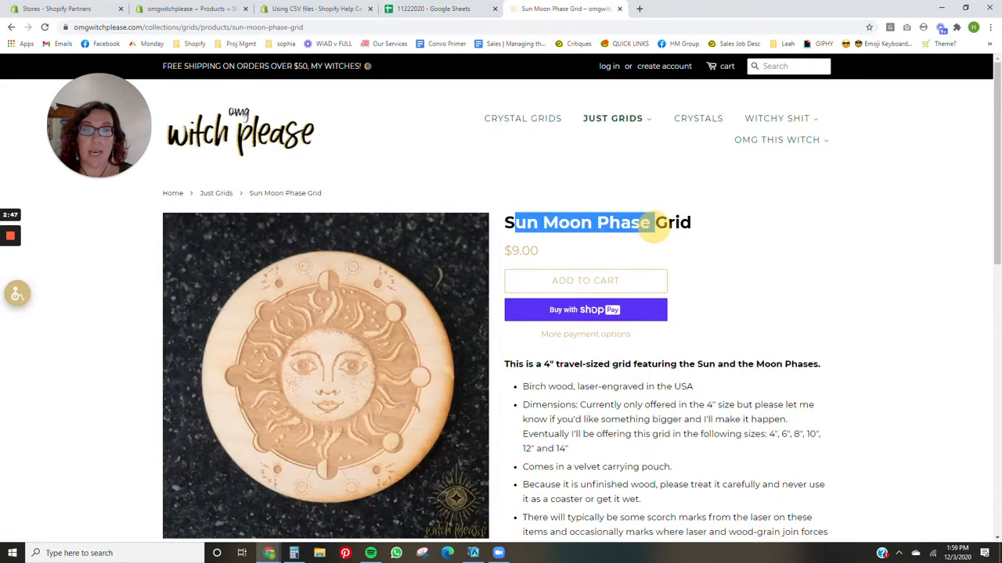
pyautogui.scroll(-2, 515, 222)
pyautogui.moveTo(504, 263); pyautogui.dragTo(783, 475)
# Step: Review the Vendor column, including the sun-moon-phase-grid entry, and the Type header in the 11222020 spreadsheet
pyautogui.click(439, 8)
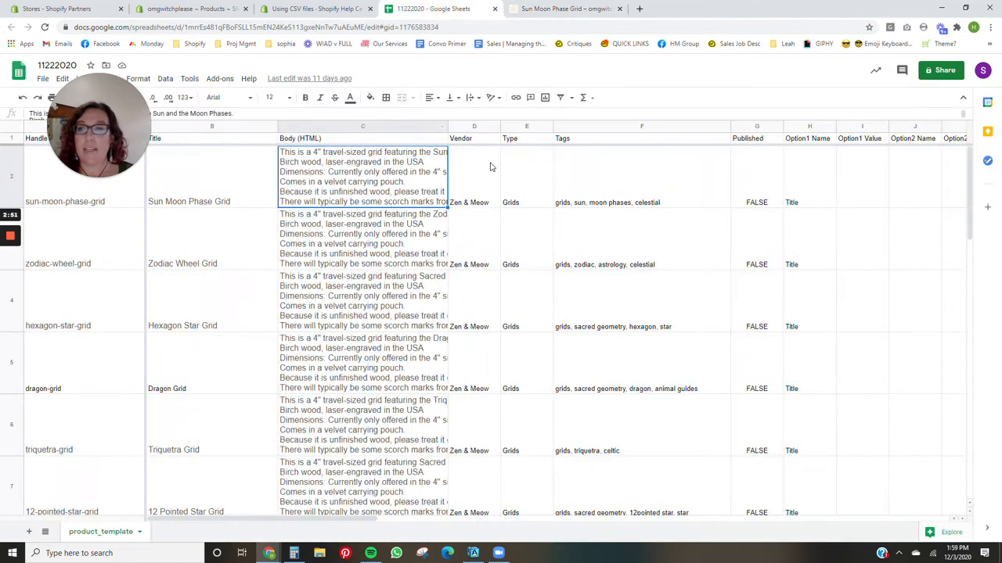
pyautogui.click(476, 142)
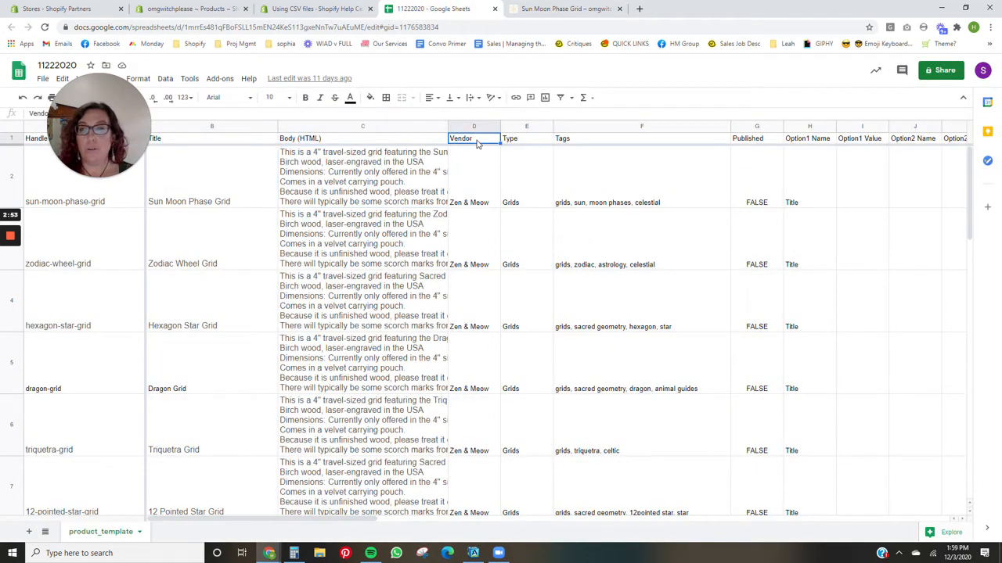
pyautogui.click(486, 180)
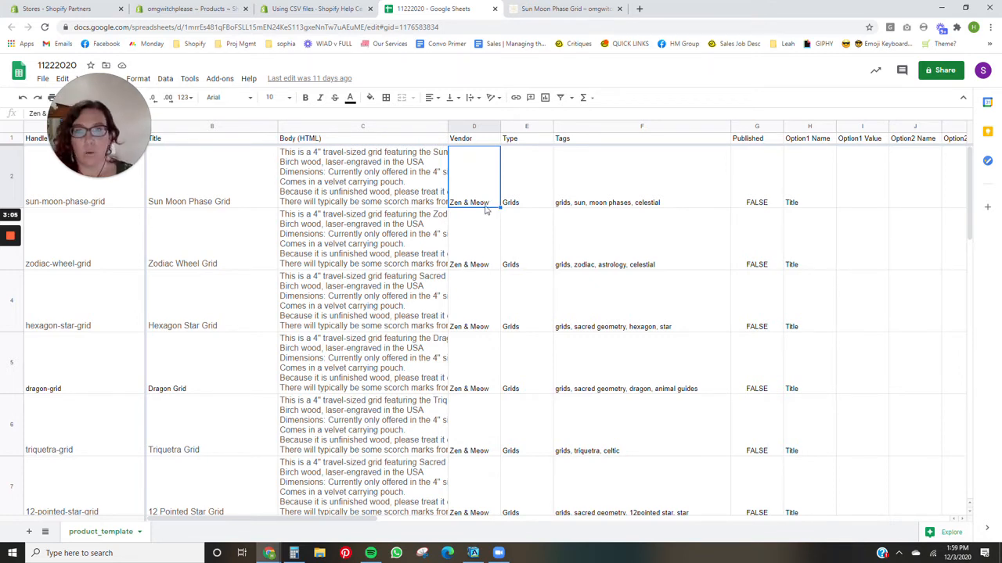
pyautogui.click(525, 141)
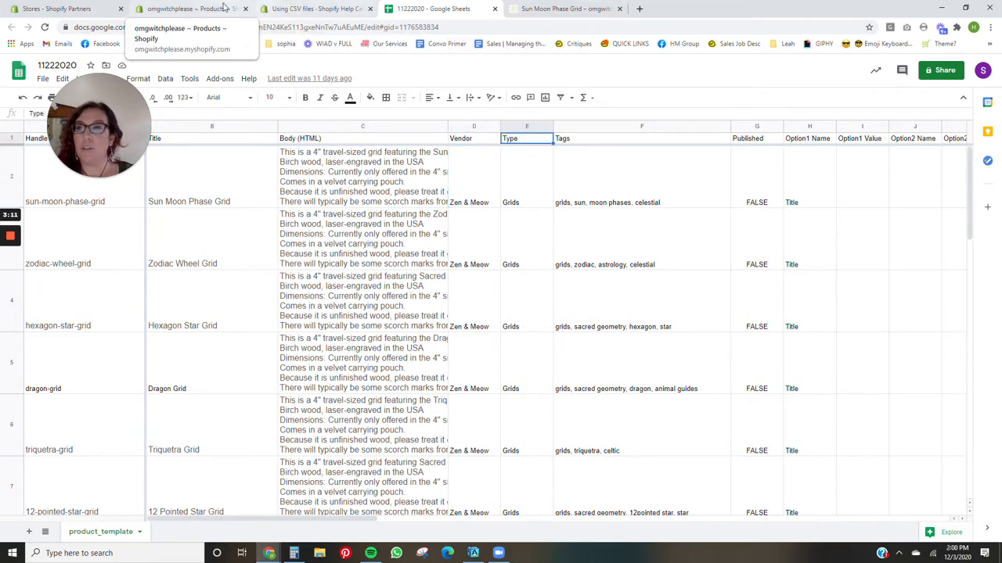
# Step: Switch to the Shopify admin and close the import dialog to check the product types in the Products list
pyautogui.click(199, 9)
pyautogui.click(643, 191)
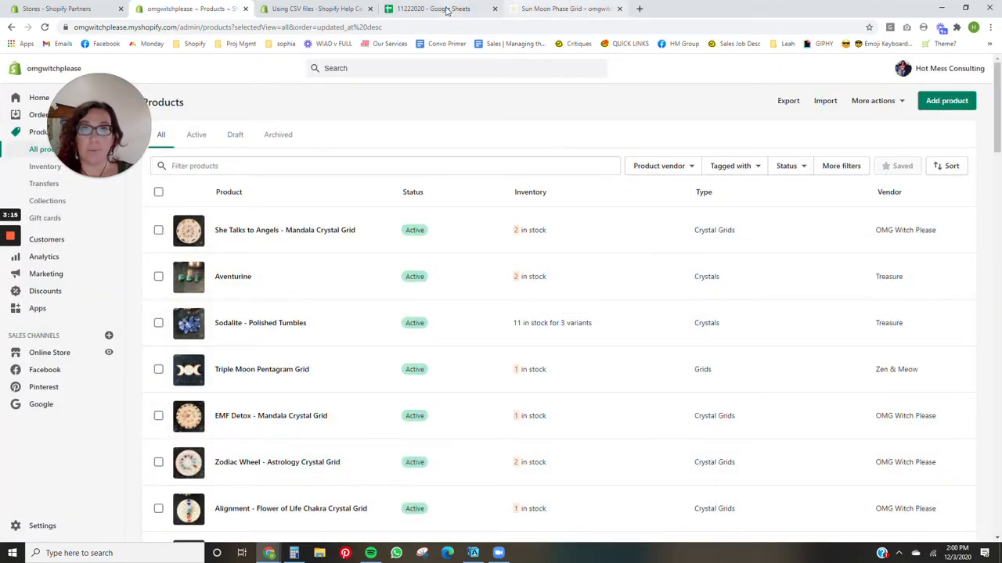
# Step: Return to the 11222020 spreadsheet and examine the Tags and Published cells of the sun-moon-phase-grid row
pyautogui.click(446, 9)
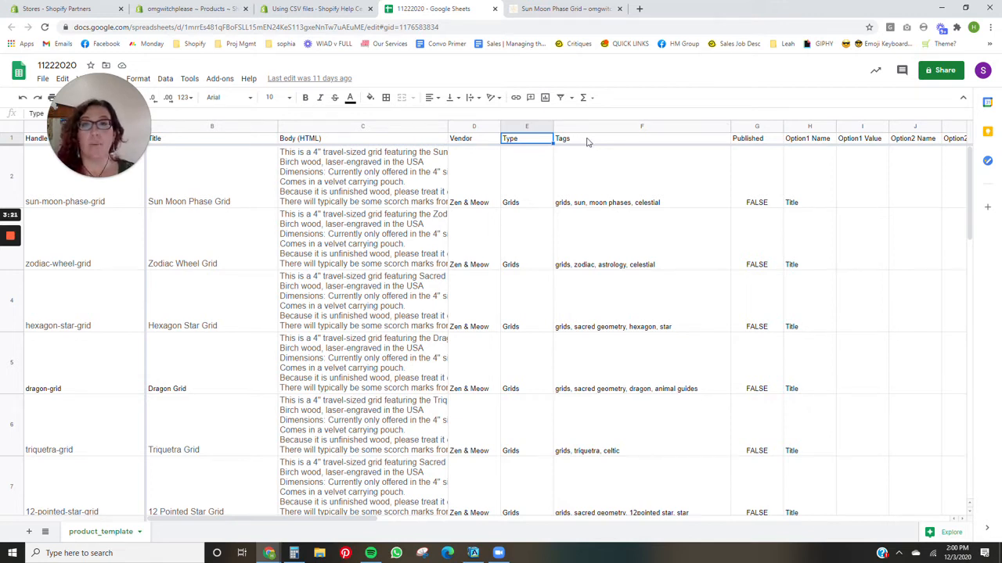
pyautogui.click(592, 181)
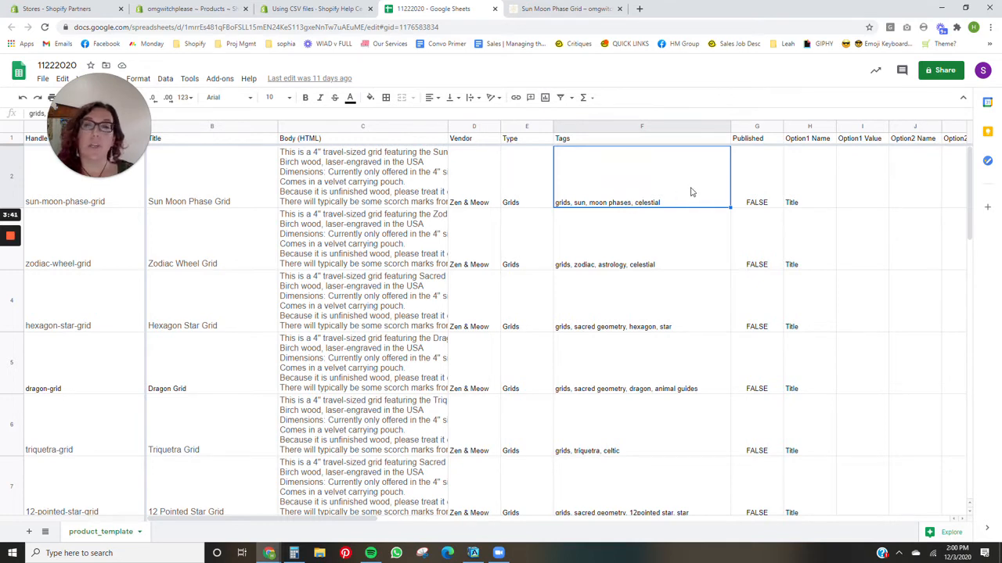
pyautogui.click(743, 181)
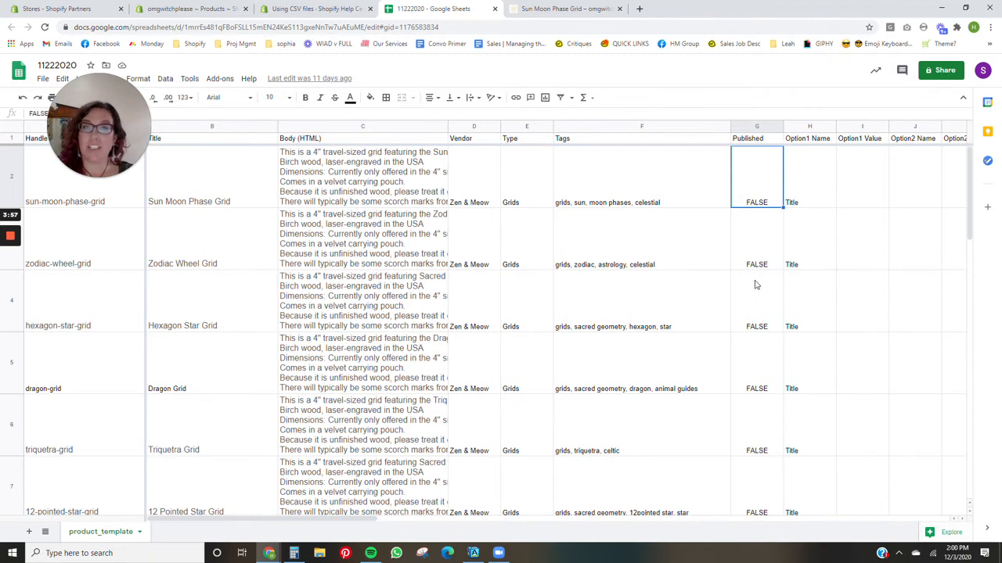
# Step: Examine the Option1 Name and Option1 Value cells of the sun-moon-phase-grid row
pyautogui.moveTo(365, 523); pyautogui.dragTo(467, 531)
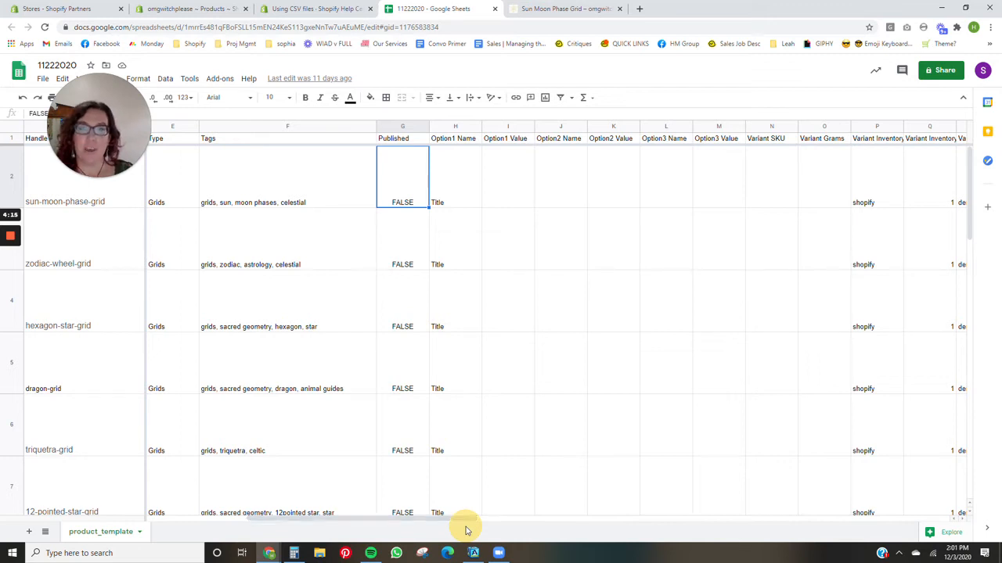
pyautogui.click(457, 162)
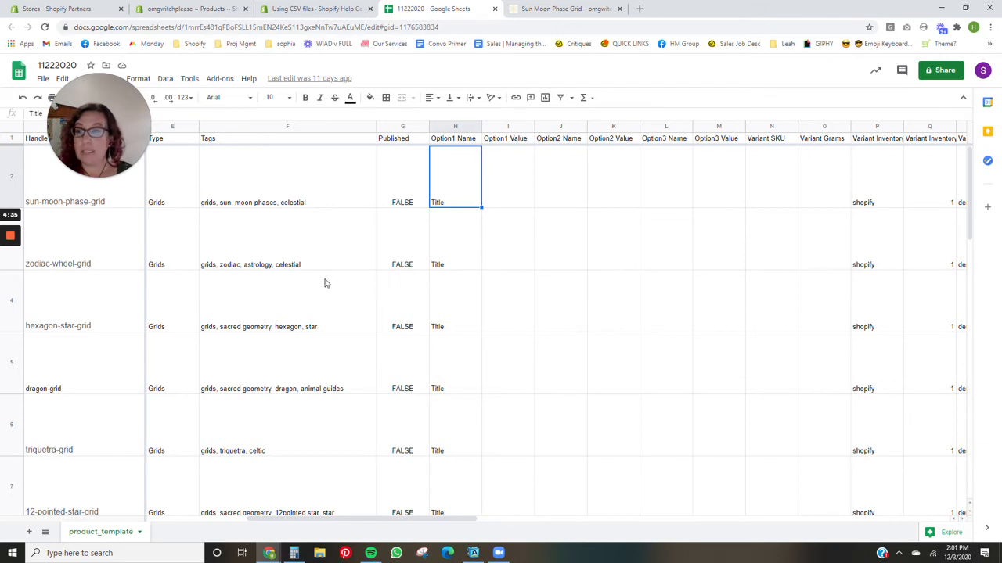
pyautogui.click(446, 175)
pyautogui.click(441, 199)
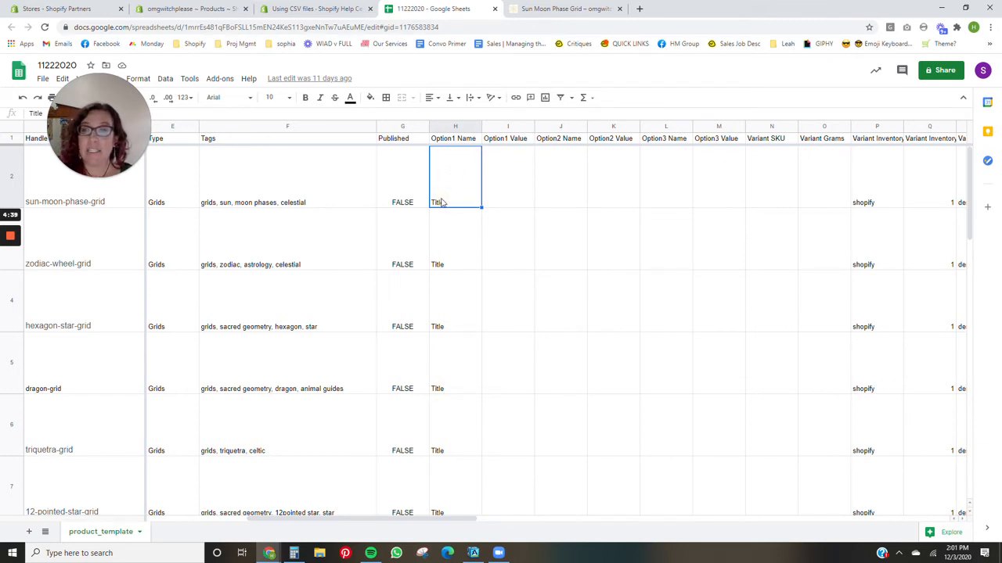
pyautogui.click(515, 199)
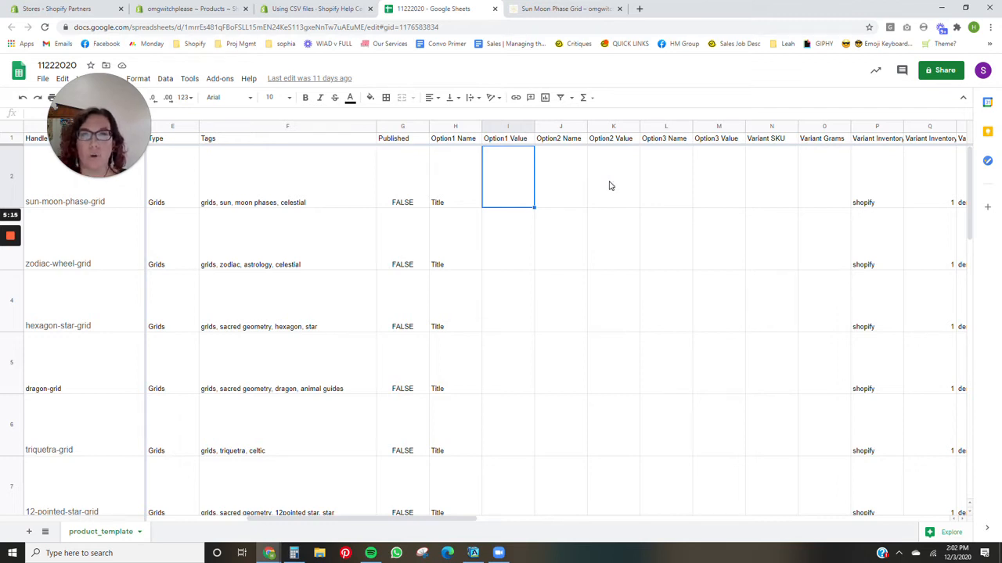
# Step: Review the Variant SKU, Variant Grams and first Variant Inventory column headers in the spreadsheet
pyautogui.click(474, 519)
pyautogui.moveTo(474, 519); pyautogui.dragTo(552, 528)
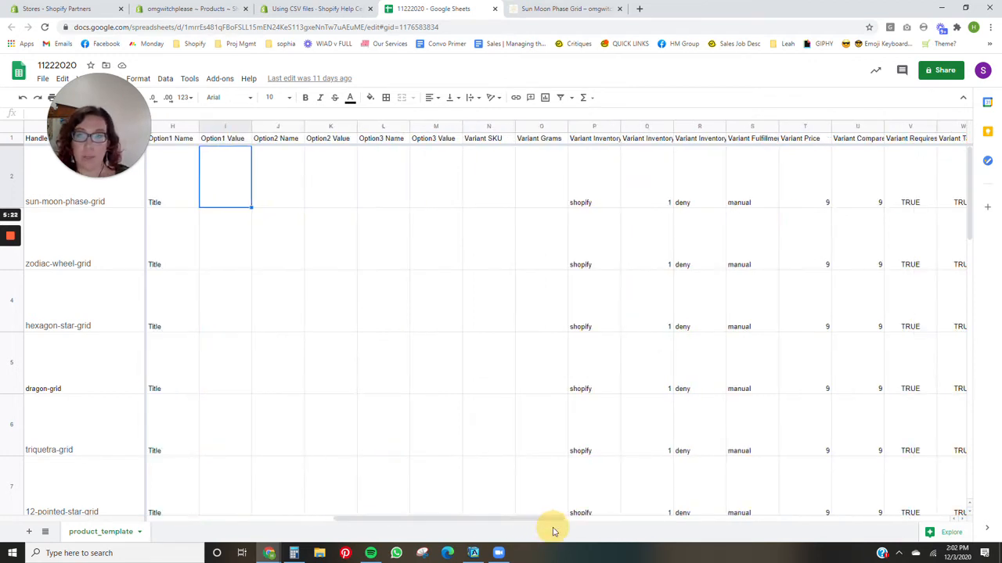
pyautogui.click(482, 140)
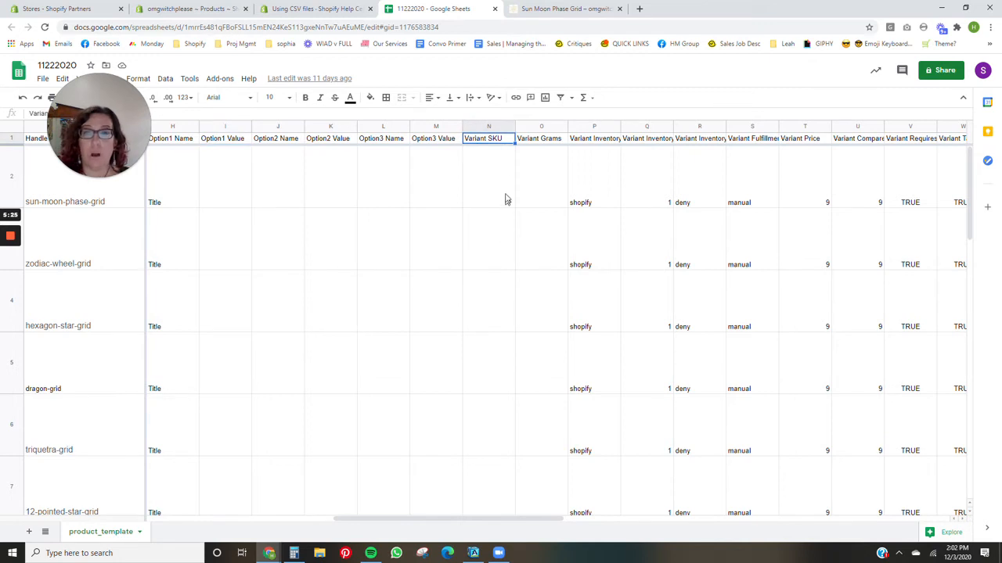
pyautogui.click(541, 146)
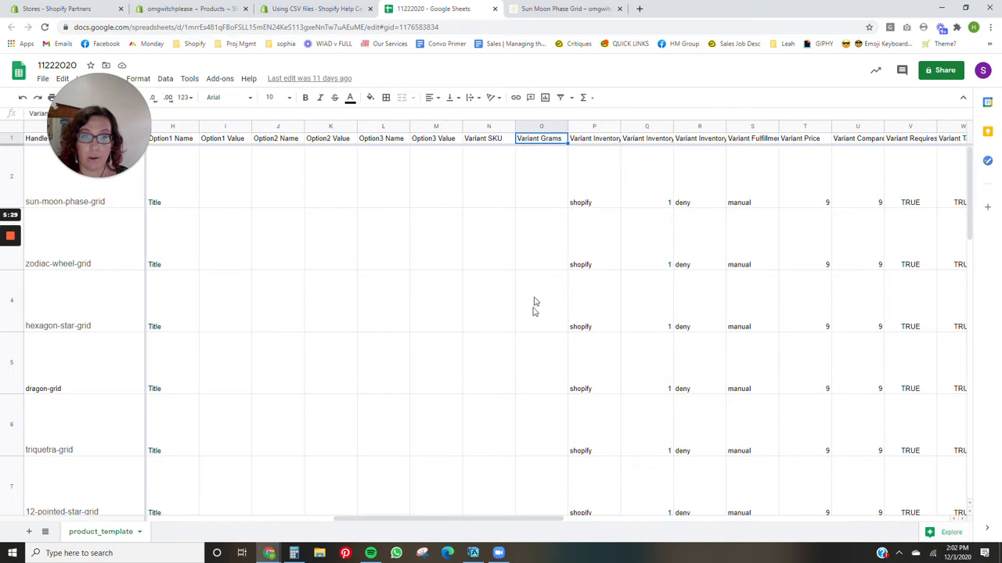
pyautogui.press('Right')
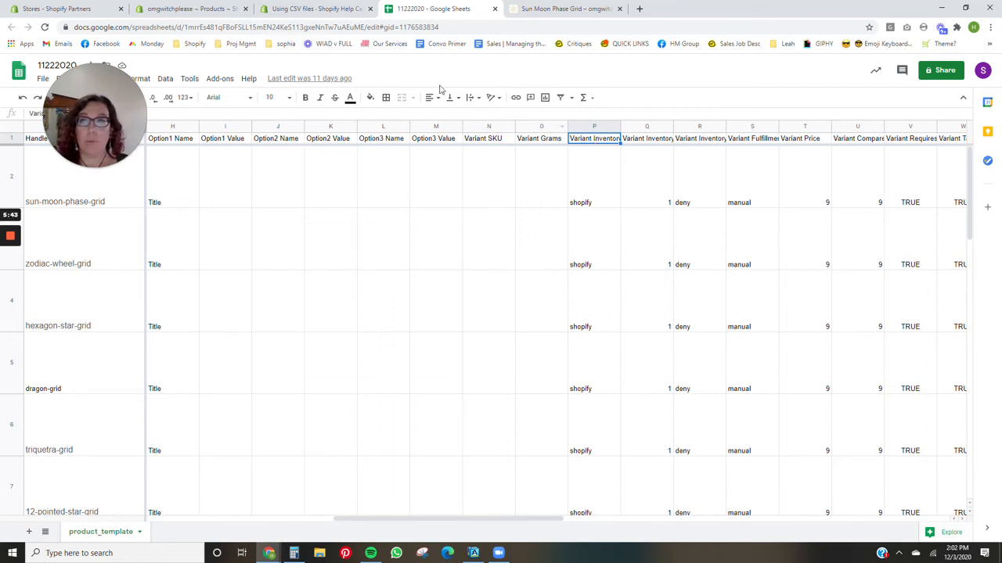
# Step: Consult the column descriptions in Shopify's Using CSV files help page and return to the 11222020 spreadsheet
pyautogui.click(329, 9)
pyautogui.scroll(-13, 436, 309)
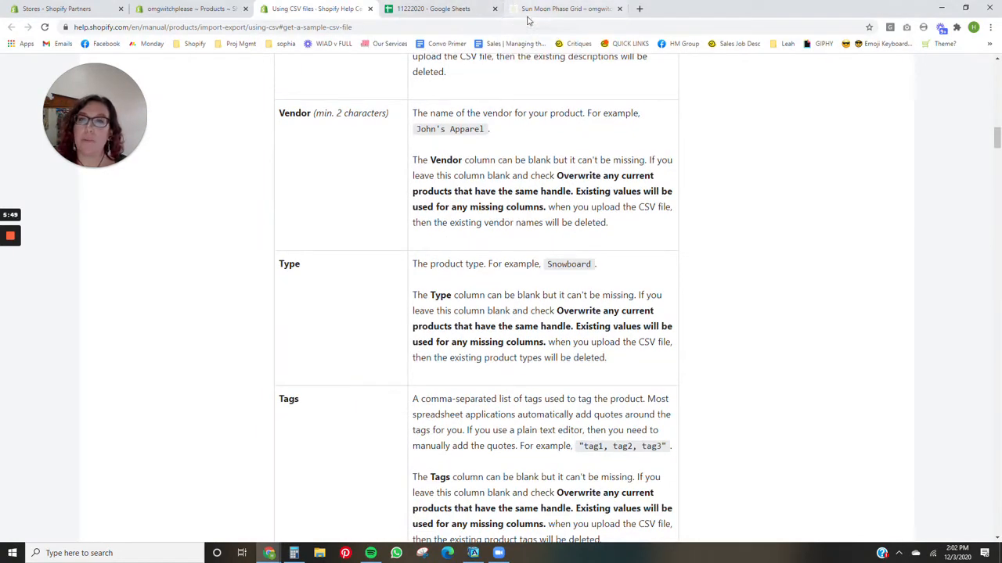
pyautogui.click(460, 11)
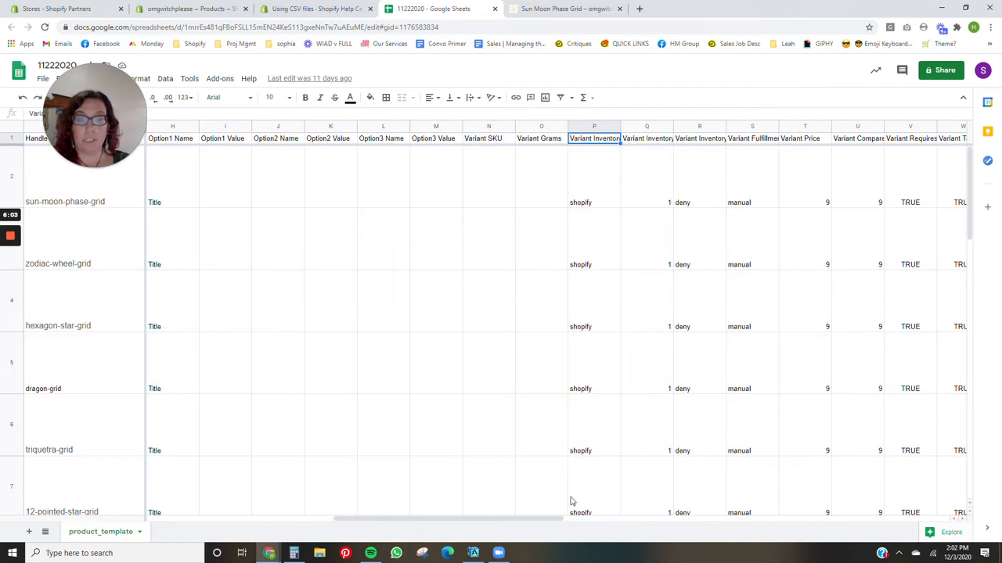
# Step: Review the second and third Variant Inventory column headers and the inventory policy cell of the sun-moon-phase-grid row
pyautogui.moveTo(534, 520); pyautogui.dragTo(563, 519)
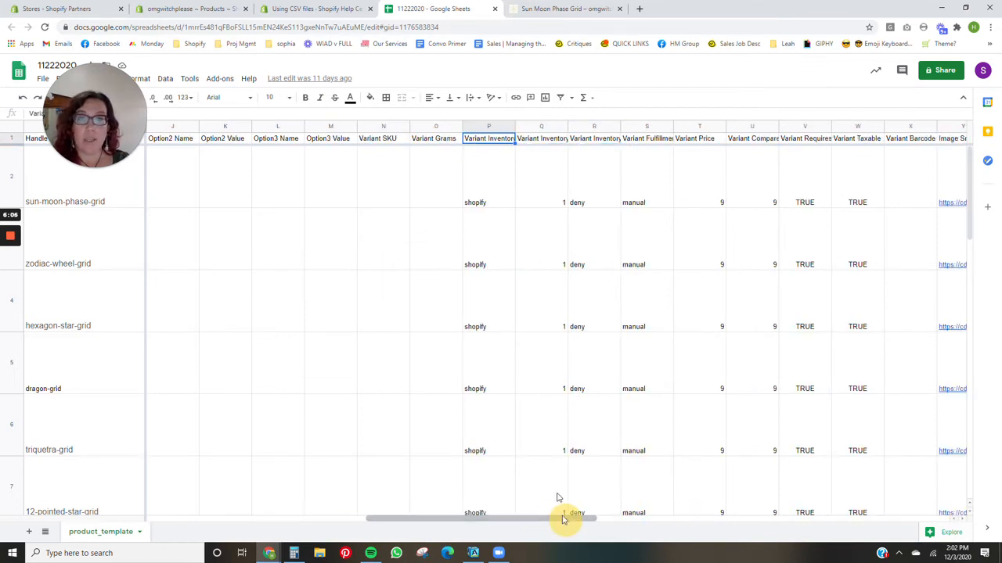
pyautogui.click(543, 139)
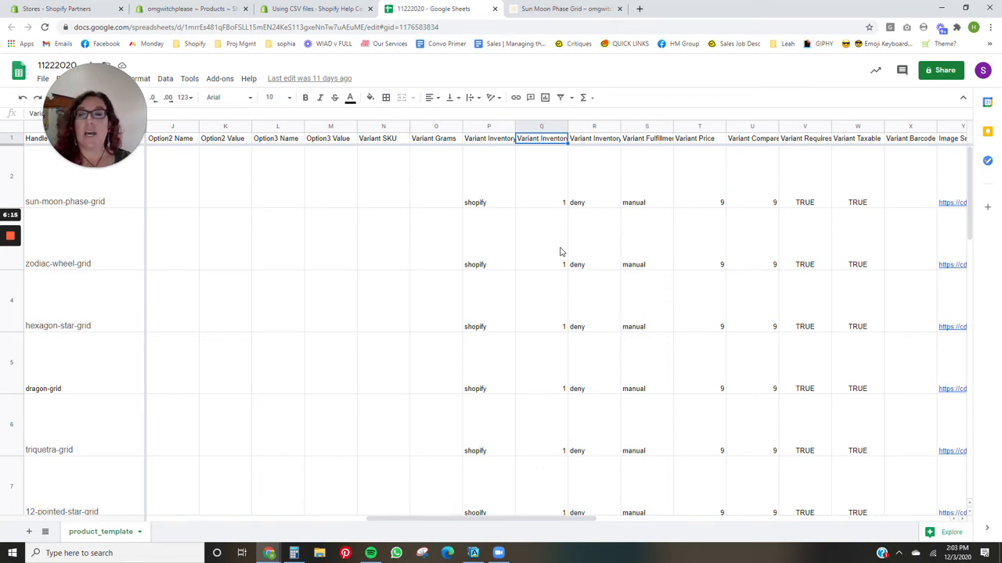
pyautogui.click(589, 128)
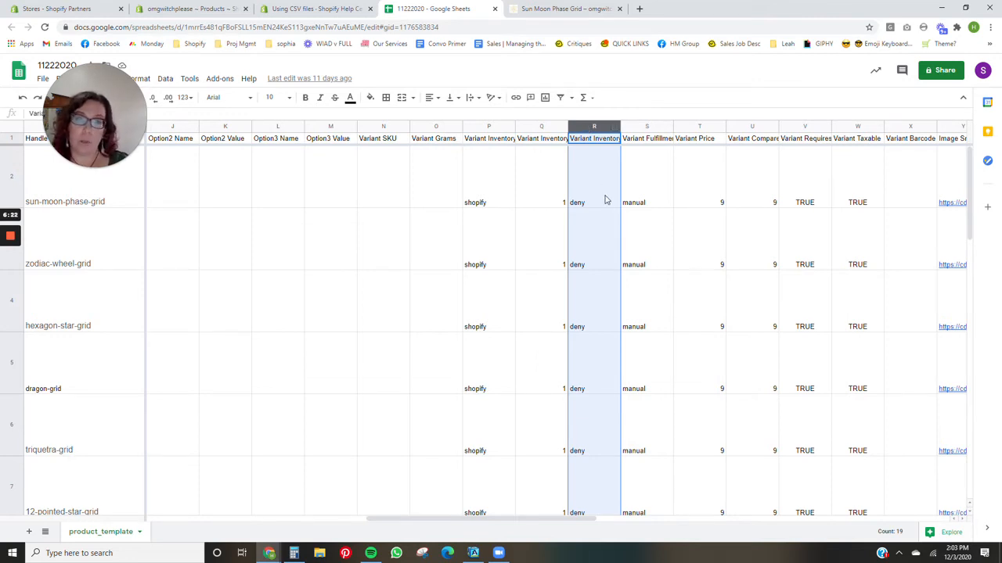
pyautogui.click(610, 142)
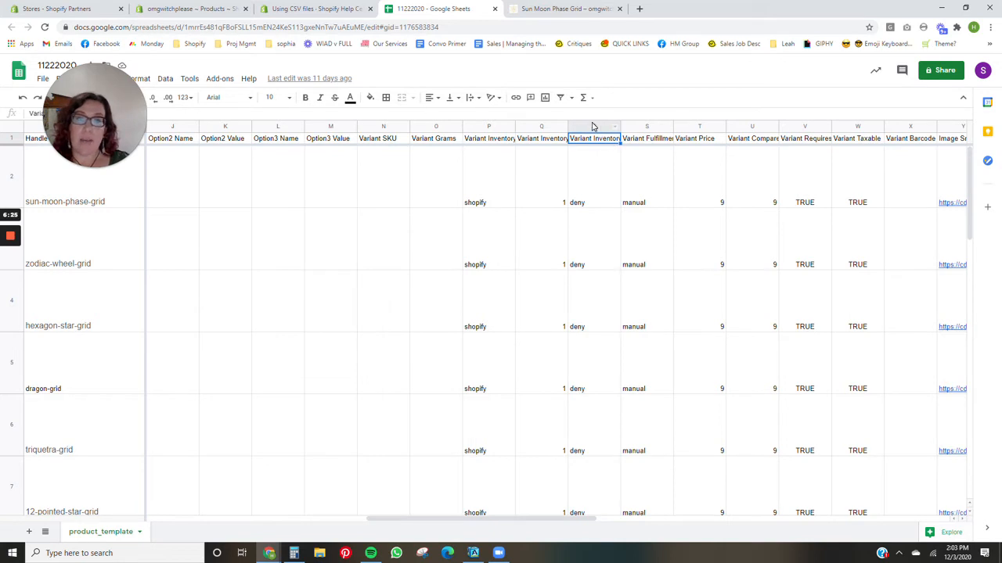
pyautogui.moveTo(119, 100)
pyautogui.mouseDown()
pyautogui.moveTo(132, 169)
pyautogui.moveTo(121, 98)
pyautogui.mouseUp()
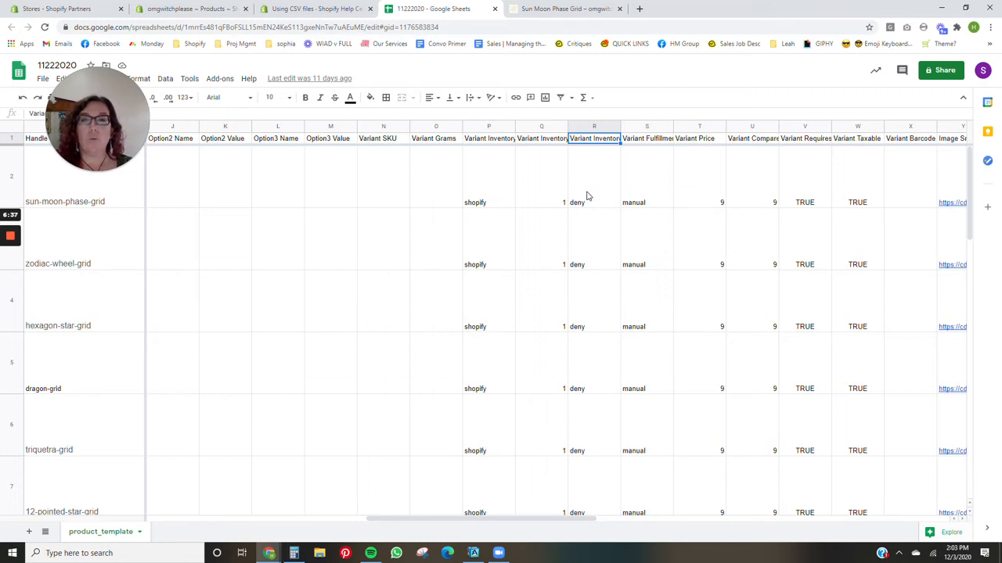
pyautogui.click(585, 198)
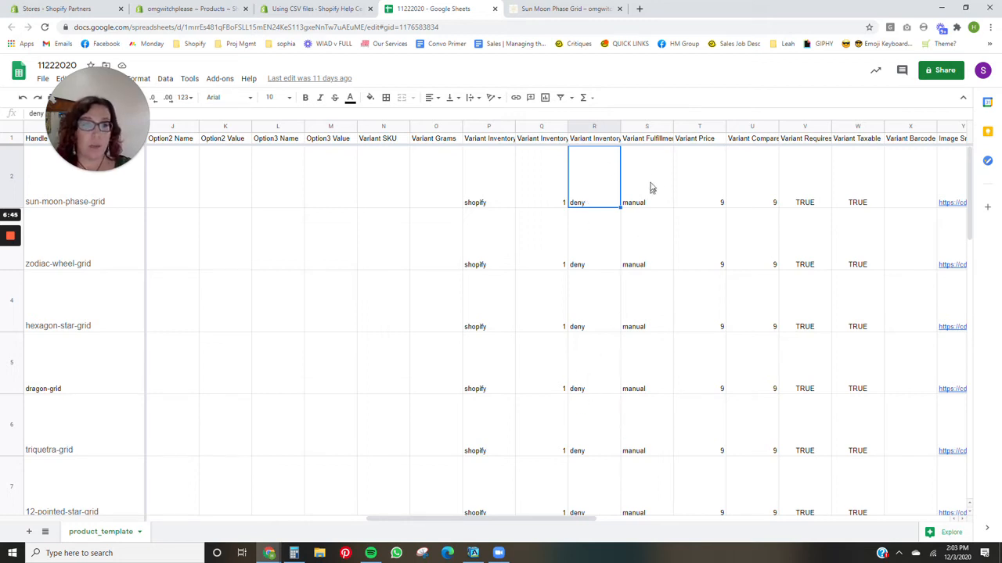
# Step: Examine the Variant Fulfillment and Variant Price column headers and the Variant Compare cell of the sun-moon-phase-grid row
pyautogui.click(647, 142)
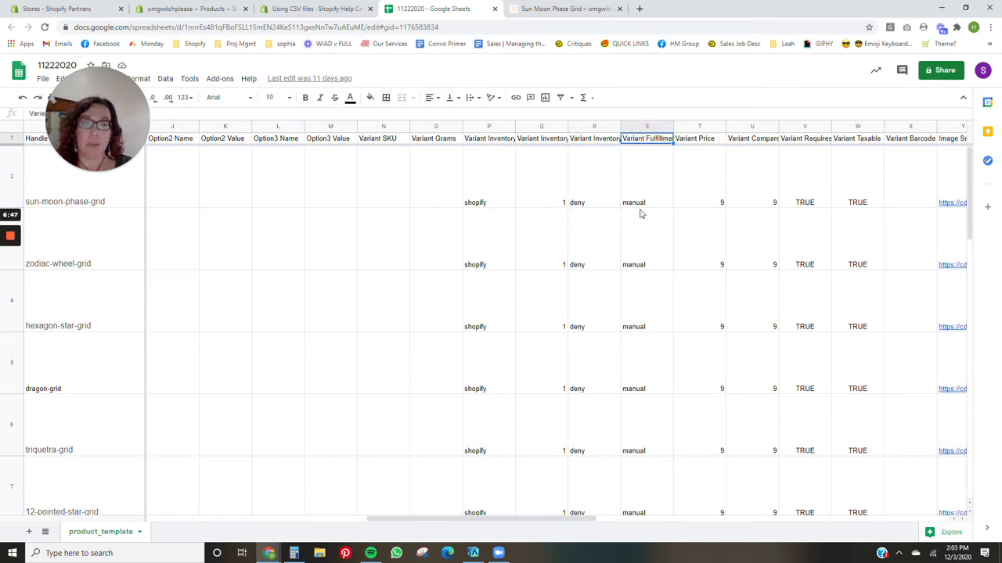
pyautogui.click(685, 139)
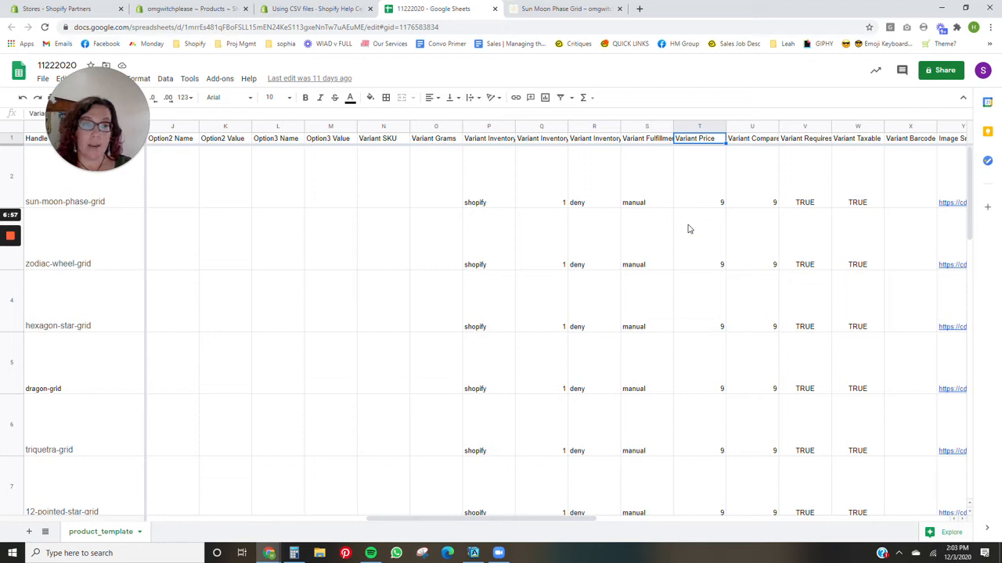
pyautogui.click(753, 170)
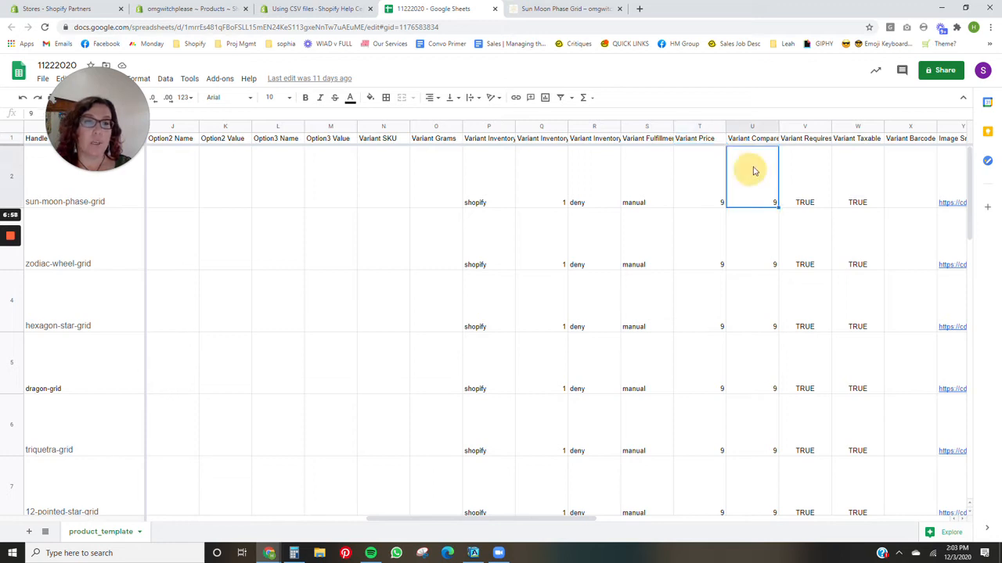
# Step: Inspect the Variant Requires header and widen its column slightly
pyautogui.click(809, 185)
pyautogui.click(797, 140)
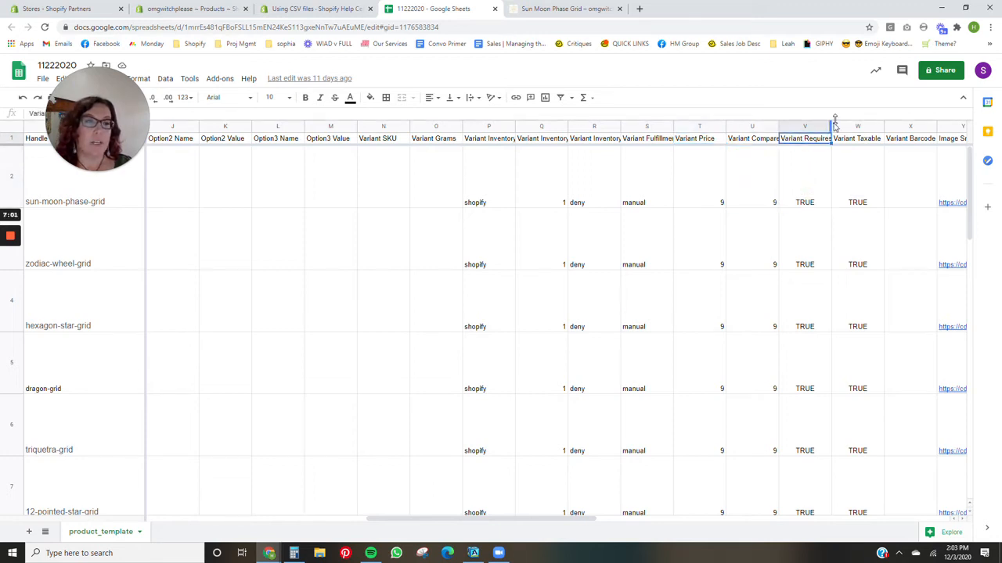
pyautogui.moveTo(831, 125)
pyautogui.mouseDown()
pyautogui.moveTo(878, 127)
pyautogui.moveTo(835, 127)
pyautogui.mouseUp()
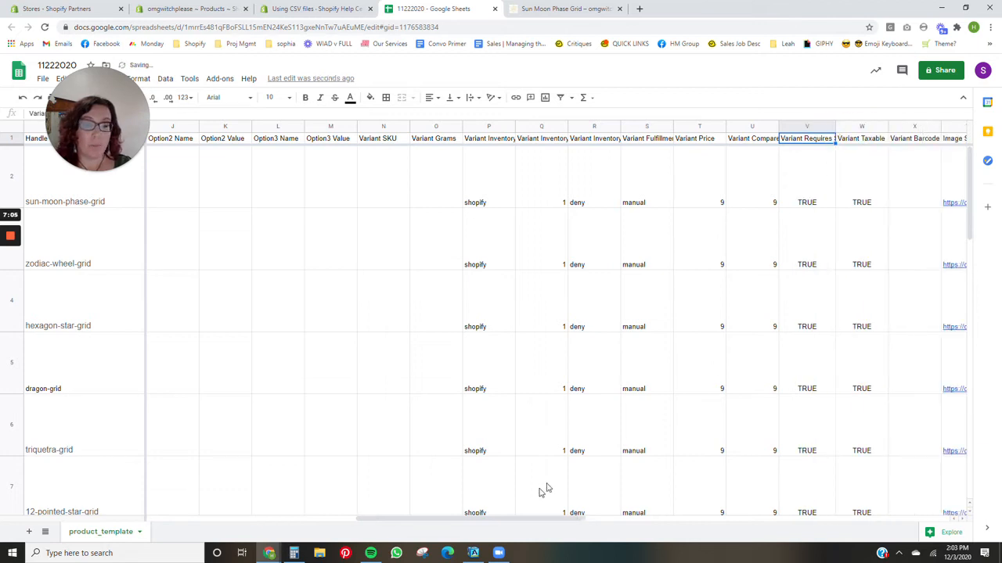
# Step: Examine the Variant Taxable cell, the Variant Barcode header and the Image Src link of the sun-moon-phase-grid row
pyautogui.moveTo(535, 521); pyautogui.dragTo(626, 517)
pyautogui.click(546, 155)
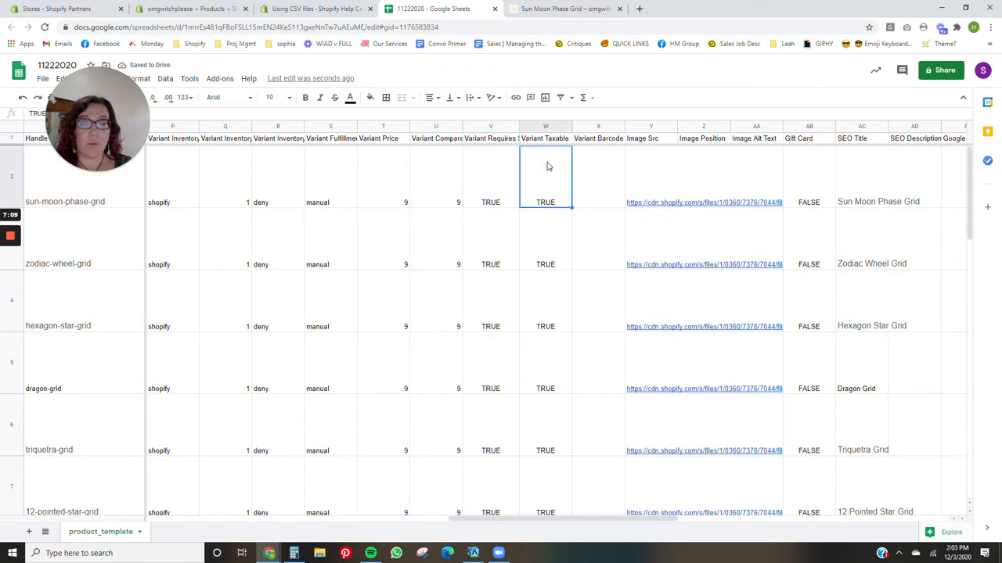
pyautogui.click(606, 141)
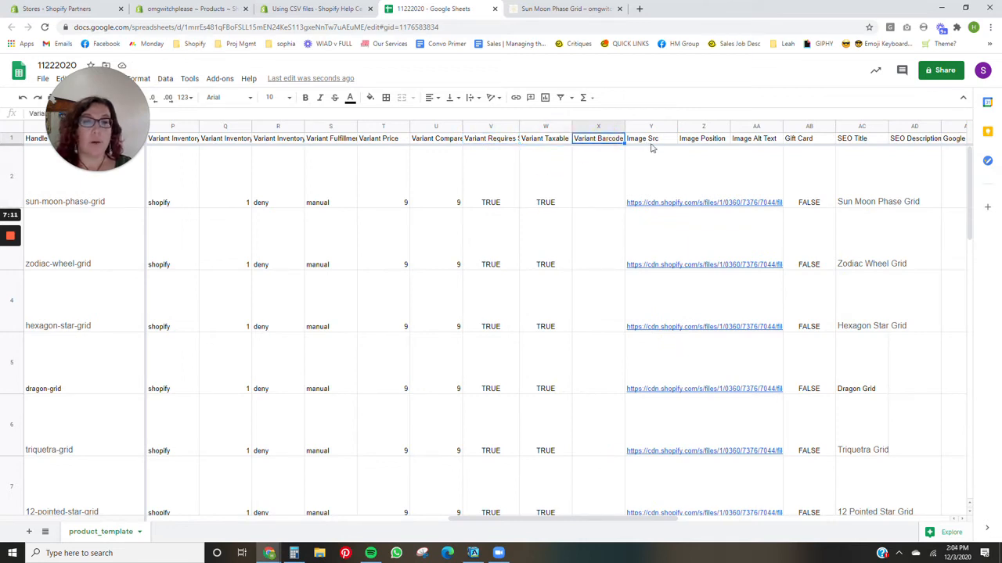
pyautogui.click(654, 127)
pyautogui.click(646, 167)
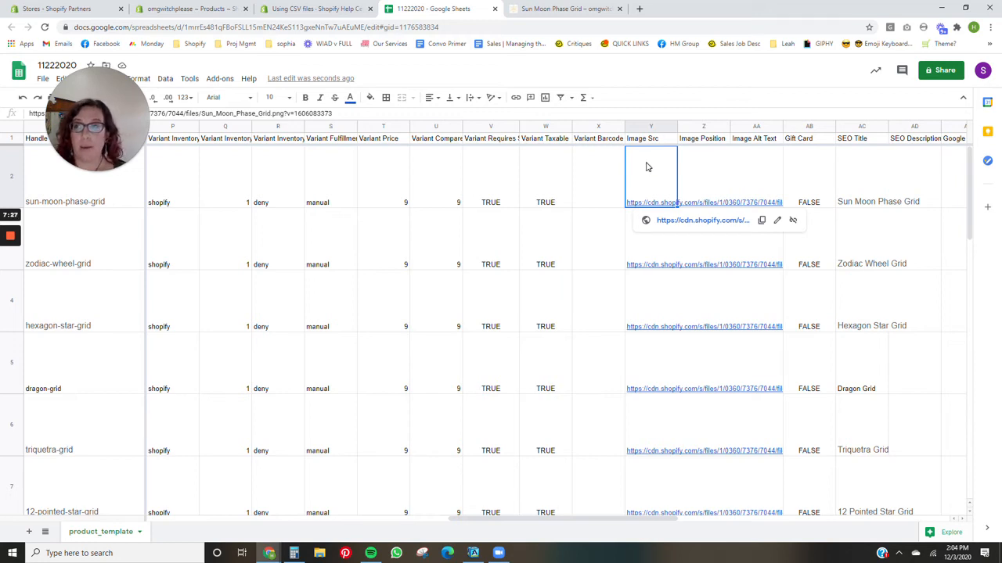
# Step: Switch to the Shopify admin, open the Files page in the store settings and select the URL of Tree_of_Life_Grid.png
pyautogui.click(185, 10)
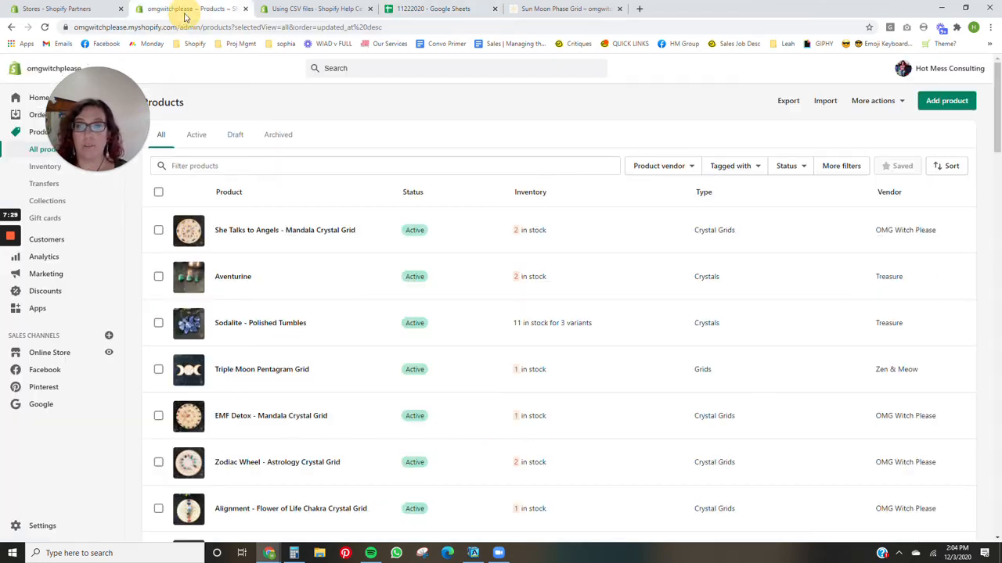
pyautogui.click(43, 526)
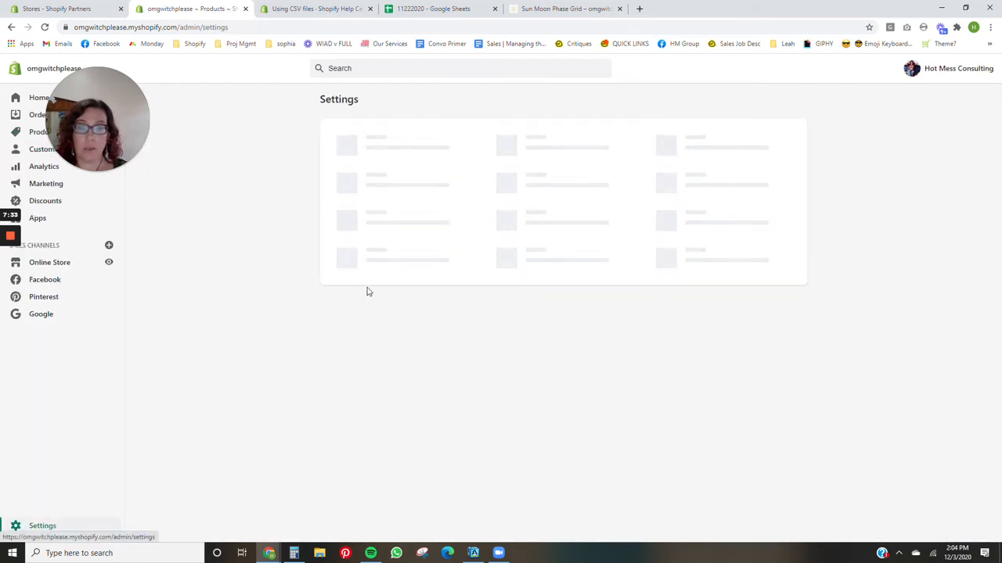
pyautogui.click(529, 310)
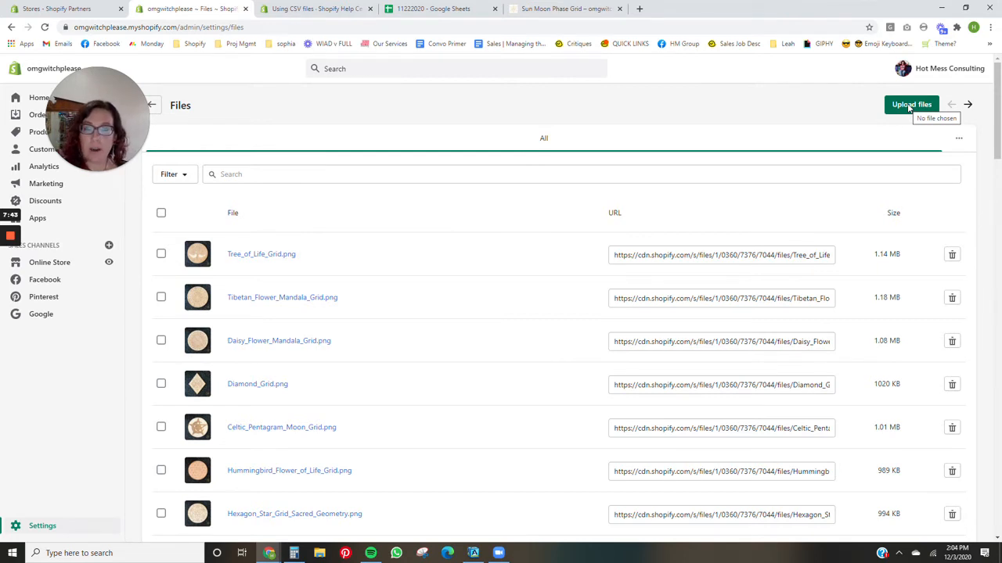
pyautogui.click(655, 252)
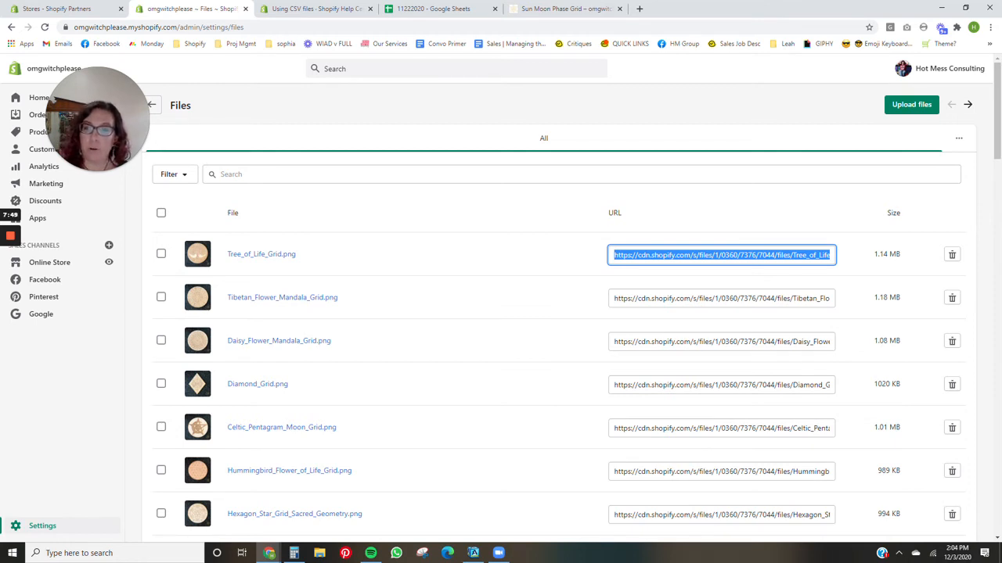
# Step: Return to the 11222020 spreadsheet and review the Image Position, Image Alt Text and Gift Card column headers
pyautogui.click(433, 9)
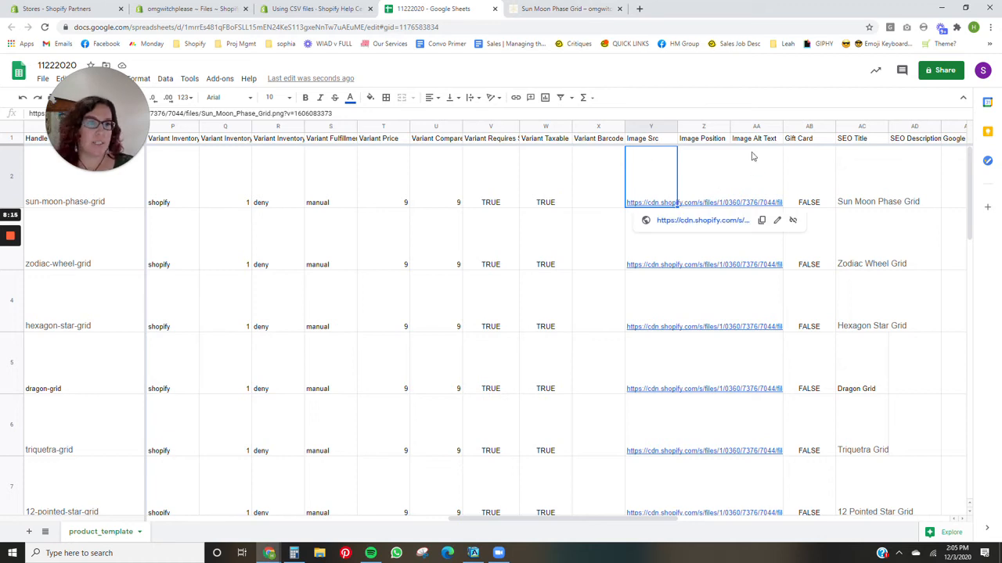
pyautogui.click(699, 140)
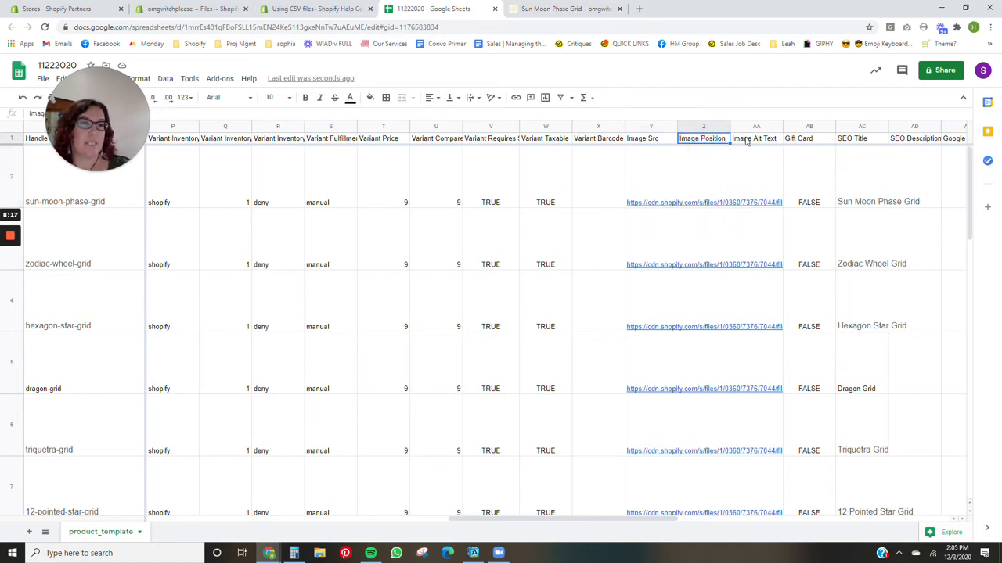
pyautogui.press('Right')
pyautogui.press('Left')
pyautogui.click(751, 143)
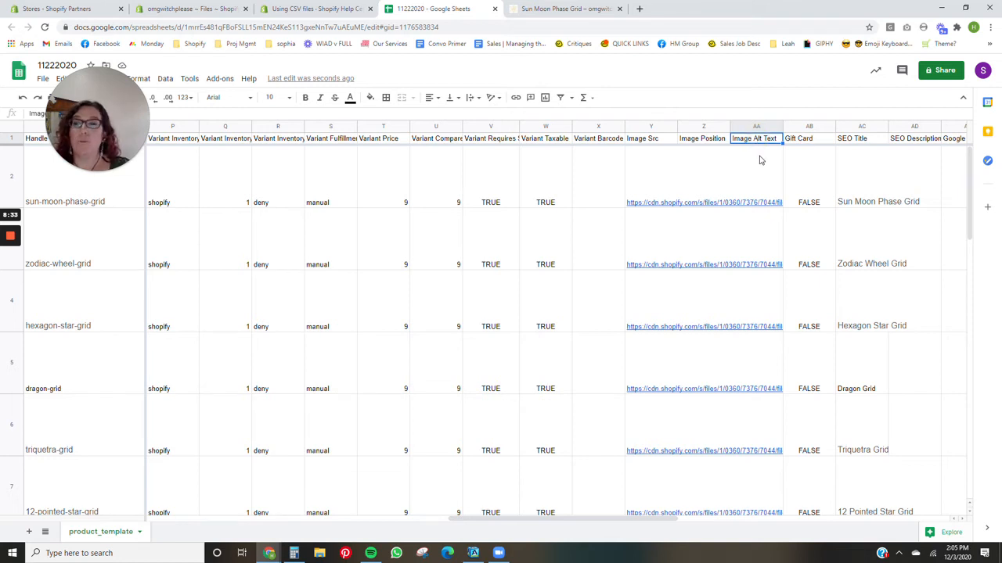
pyautogui.click(811, 142)
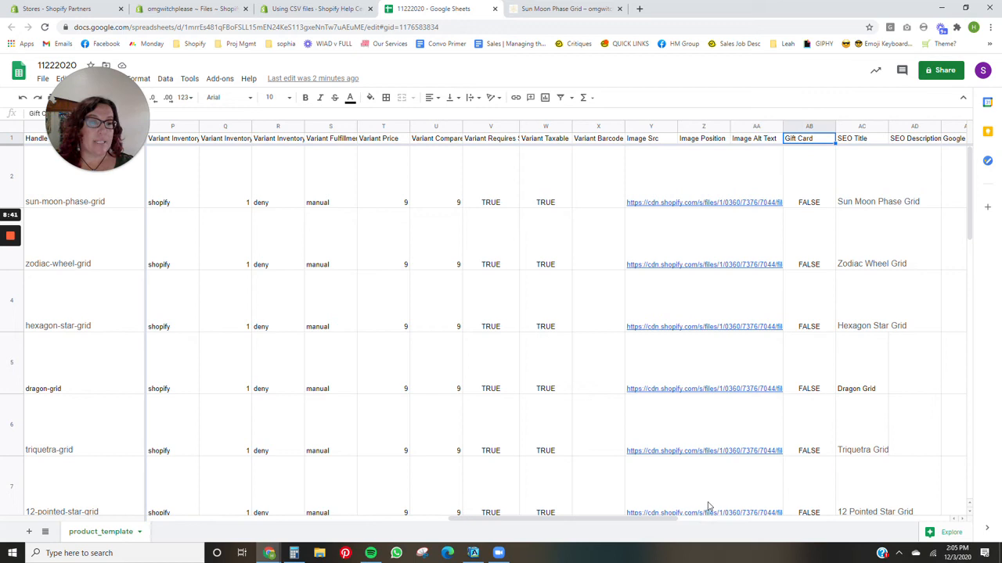
# Step: Examine the SEO Title and SEO Description cells of the sun-moon-phase-grid row
pyautogui.moveTo(493, 523); pyautogui.dragTo(586, 522)
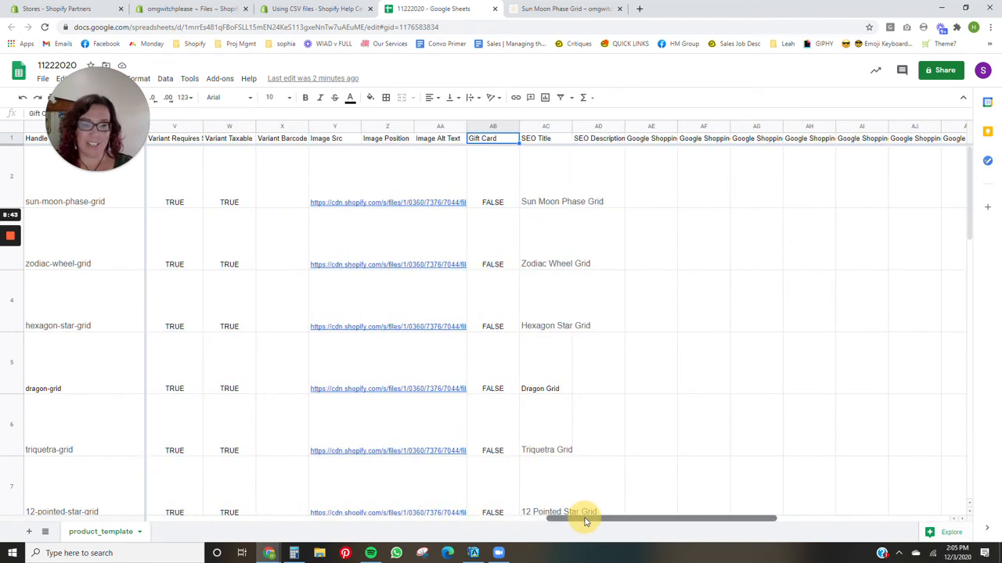
pyautogui.click(555, 176)
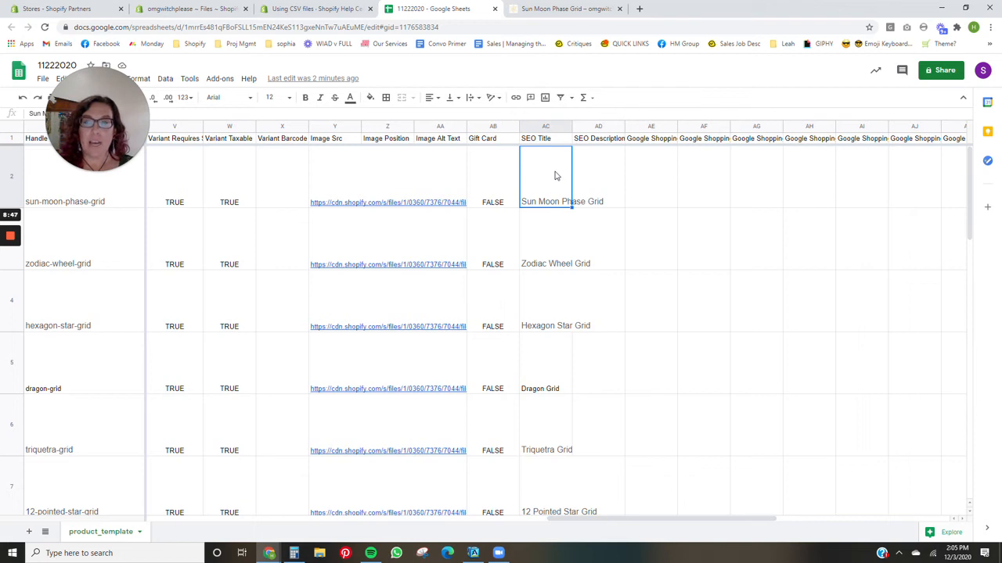
pyautogui.click(600, 185)
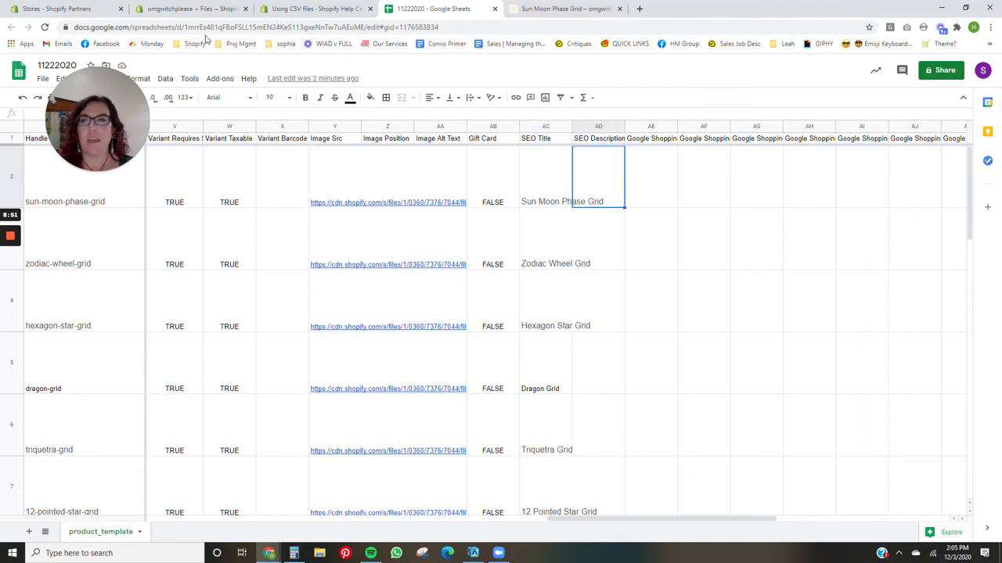
# Step: Open the 12 Pointed Star Grid product in the Shopify admin and expand its website SEO fields to examine page title, description and handle
pyautogui.click(171, 14)
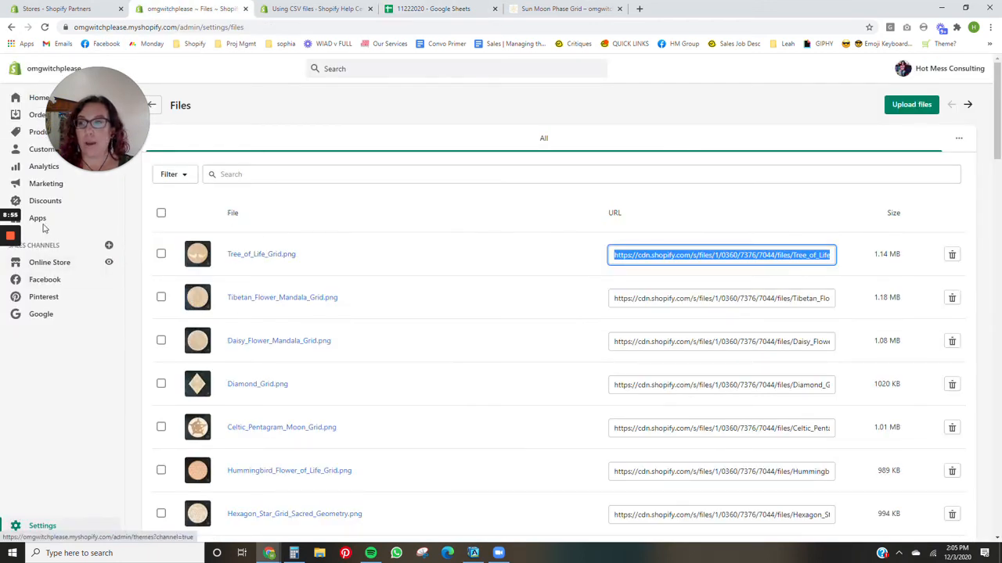
pyautogui.click(39, 131)
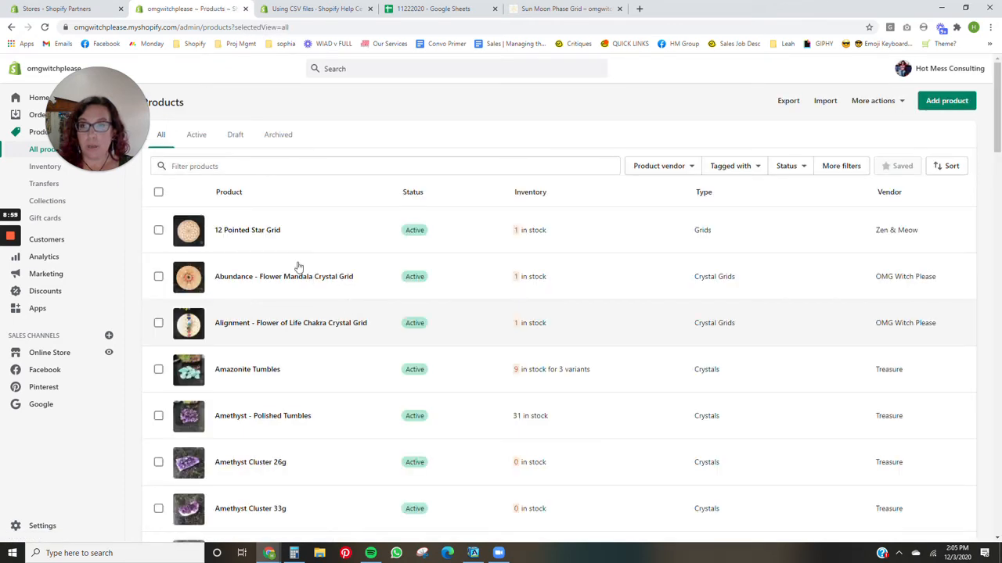
pyautogui.click(246, 230)
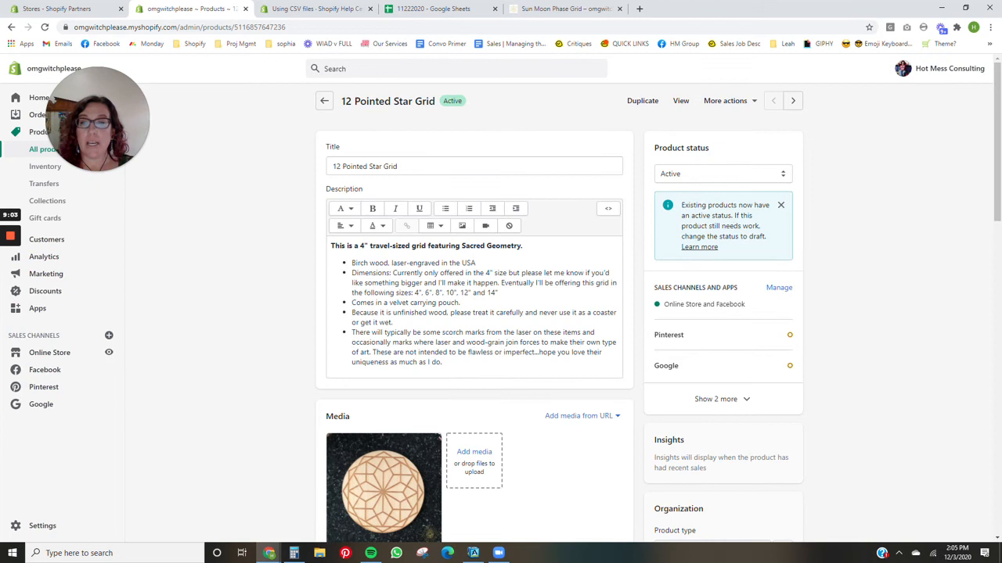
pyautogui.scroll(-9, 498, 344)
pyautogui.scroll(-3, 497, 344)
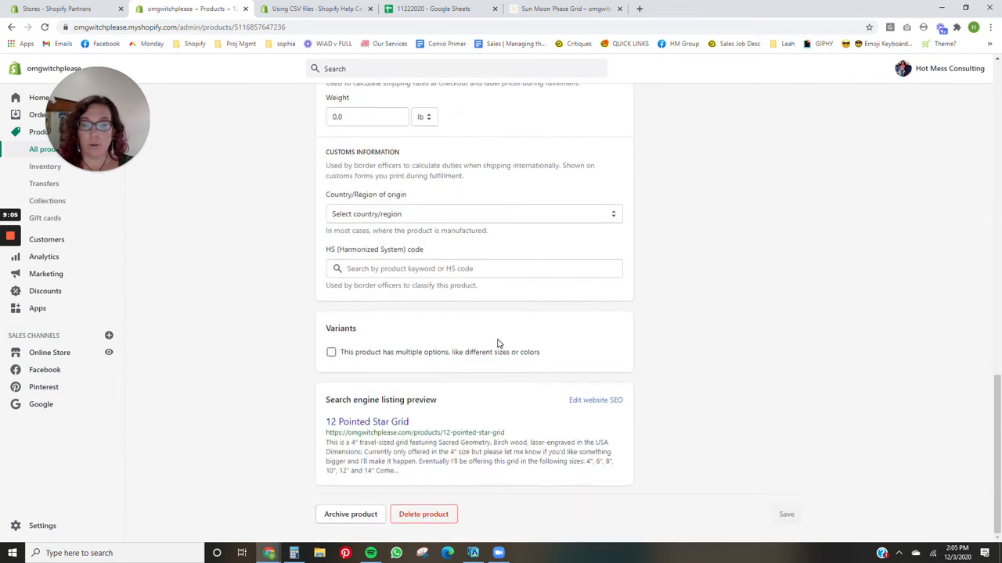
pyautogui.click(594, 401)
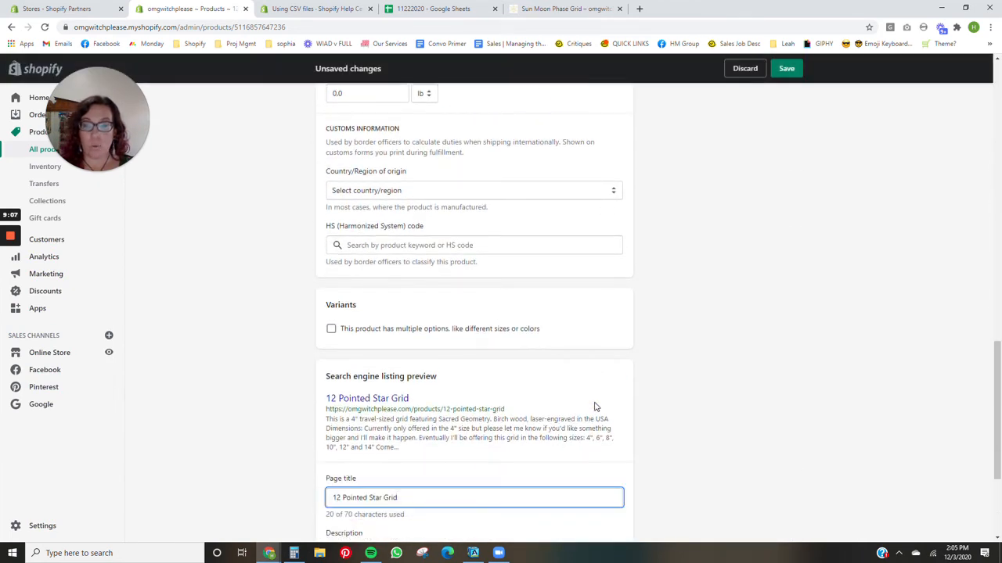
pyautogui.scroll(-3, 594, 406)
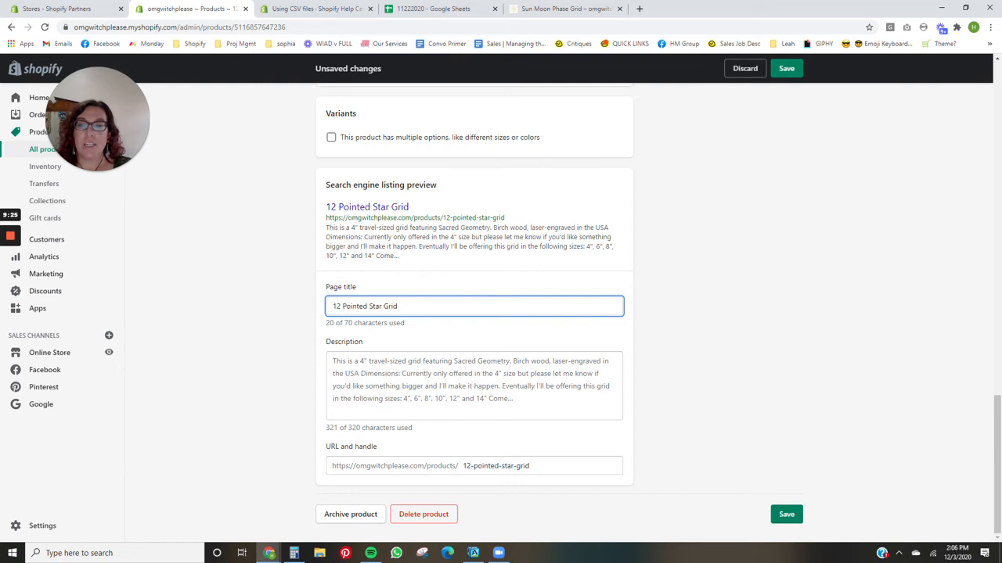
# Step: Return to the 11222020 spreadsheet and review the Variant Image, Variant Weight and Variant Tax Code column headers
pyautogui.click(450, 16)
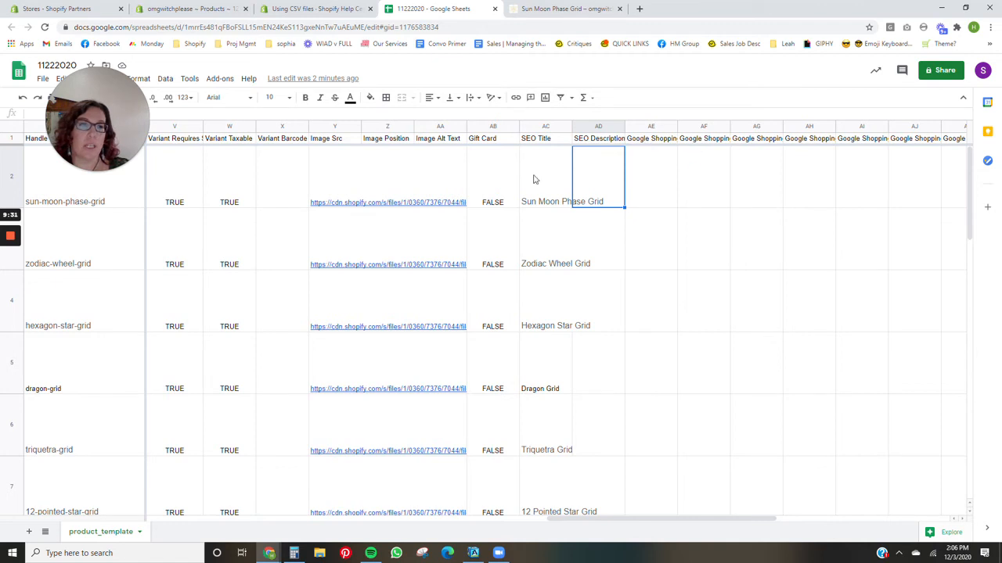
pyautogui.moveTo(601, 519); pyautogui.dragTo(792, 543)
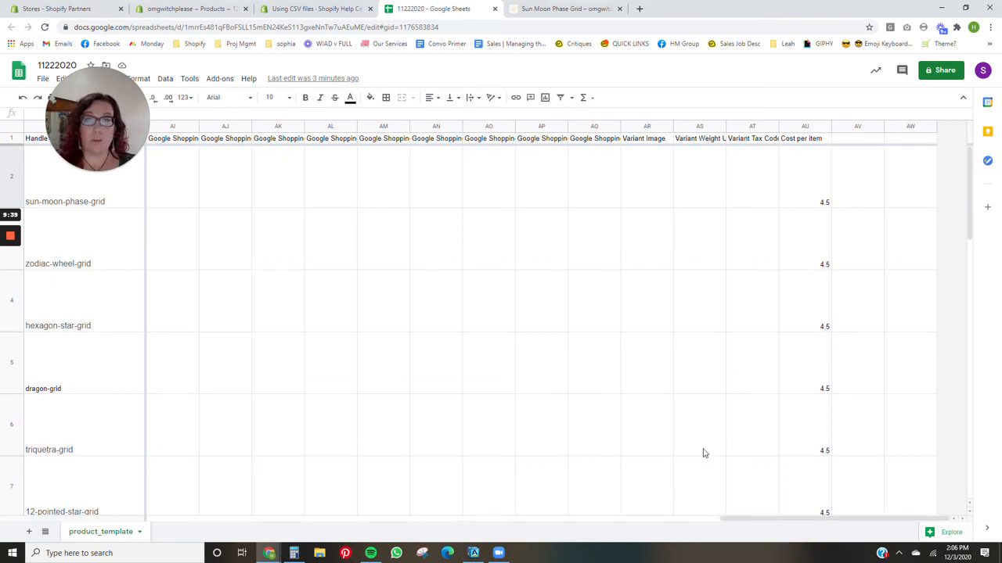
pyautogui.click(654, 141)
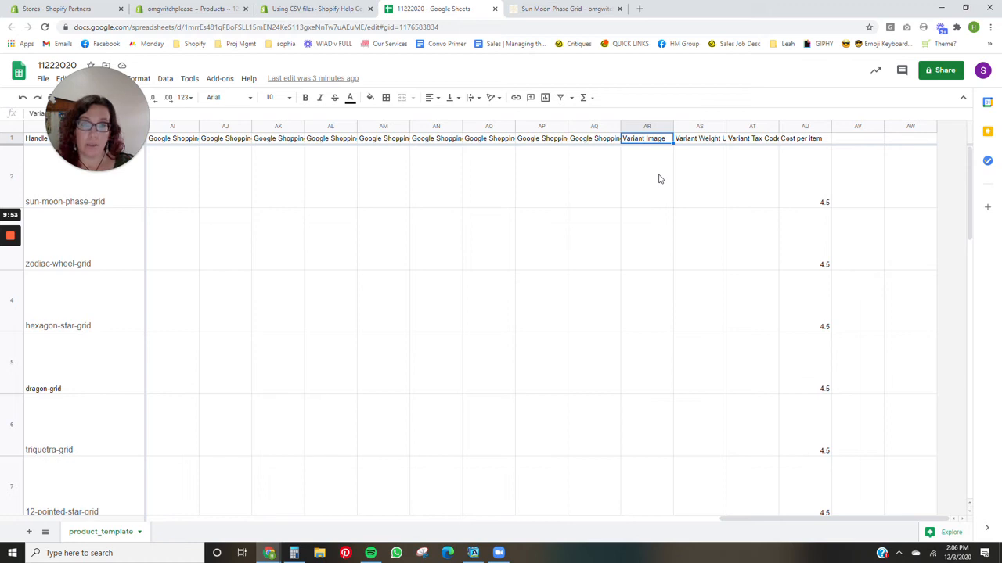
pyautogui.click(707, 142)
pyautogui.click(737, 144)
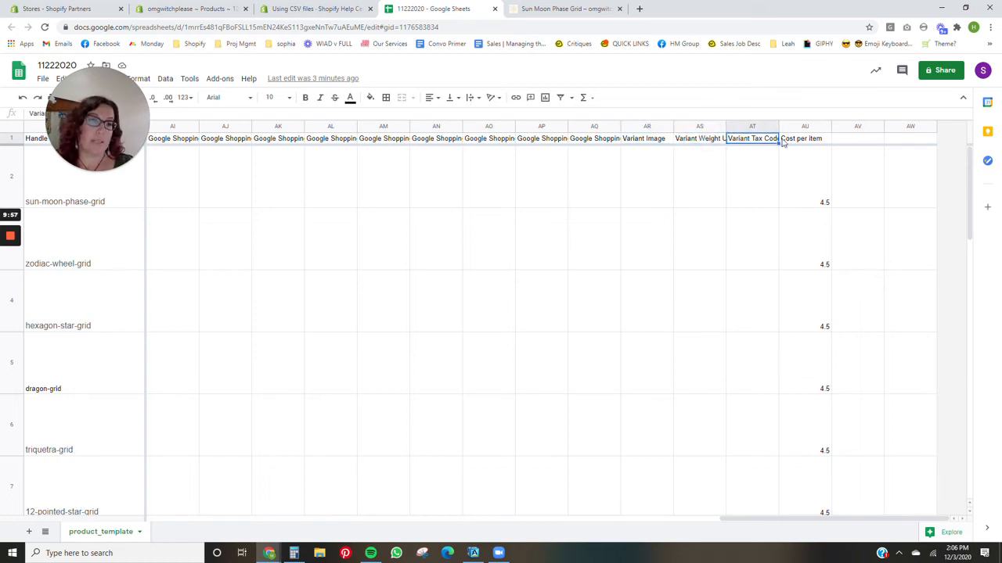
# Step: Examine the Cost per item, Tags, Vendor, Handle and Title cells of the sun-moon-phase-grid row
pyautogui.click(787, 147)
pyautogui.click(792, 203)
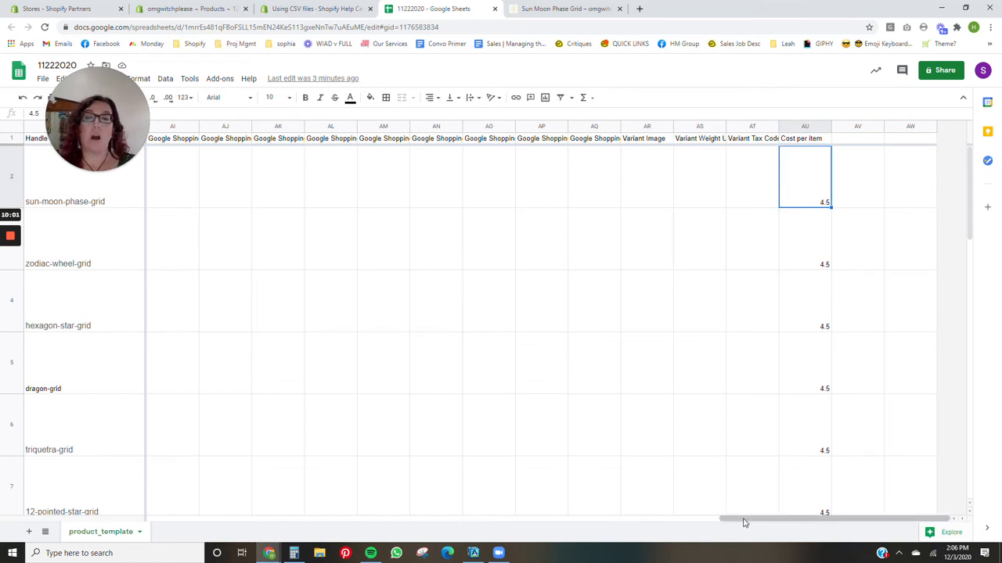
pyautogui.moveTo(744, 523); pyautogui.dragTo(129, 548)
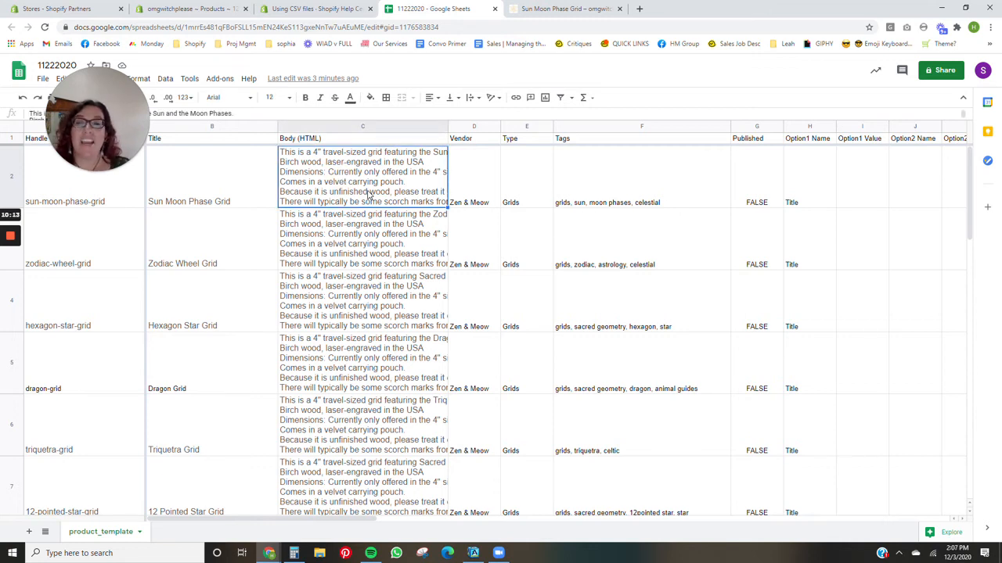
pyautogui.click(636, 180)
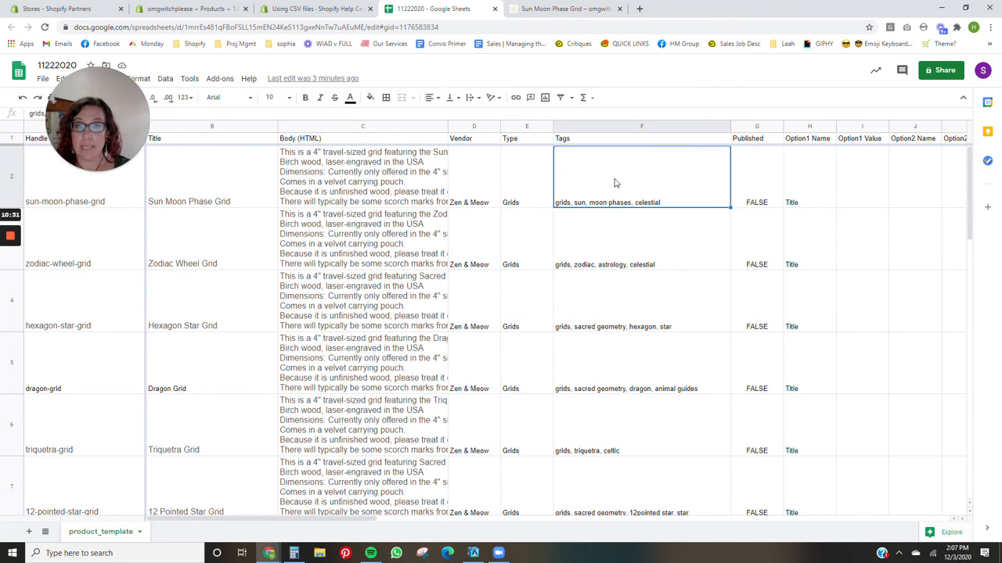
pyautogui.click(476, 196)
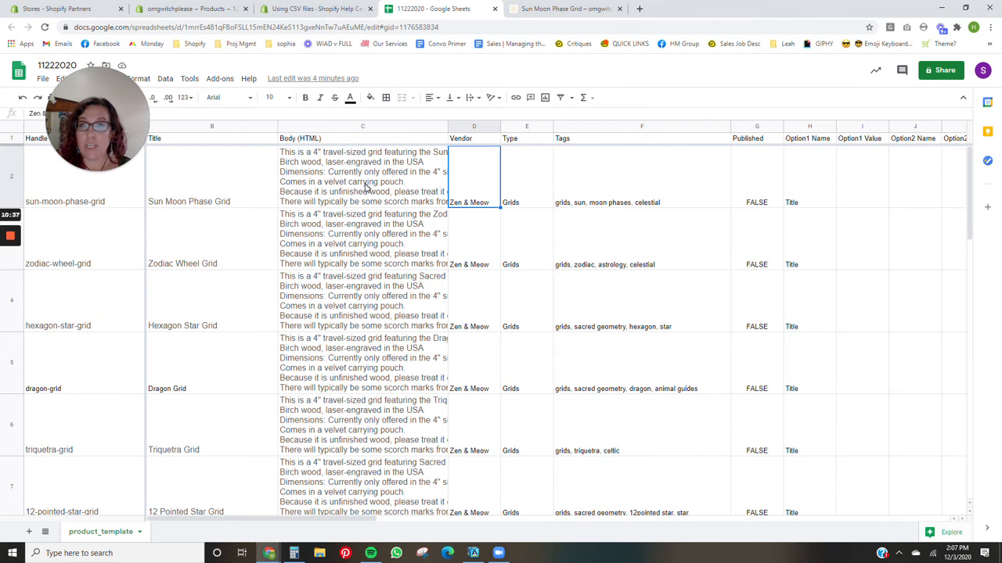
pyautogui.click(125, 198)
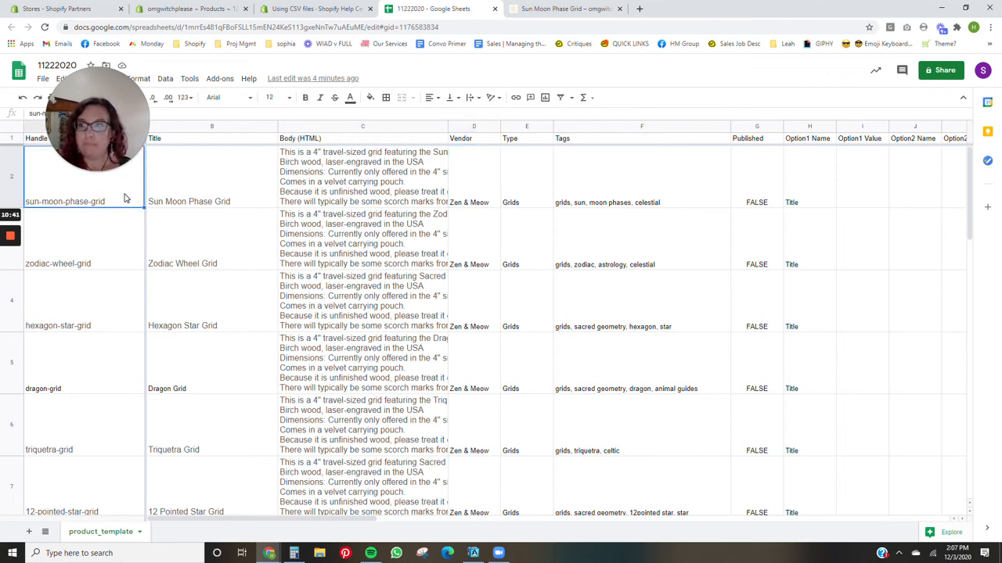
pyautogui.click(232, 189)
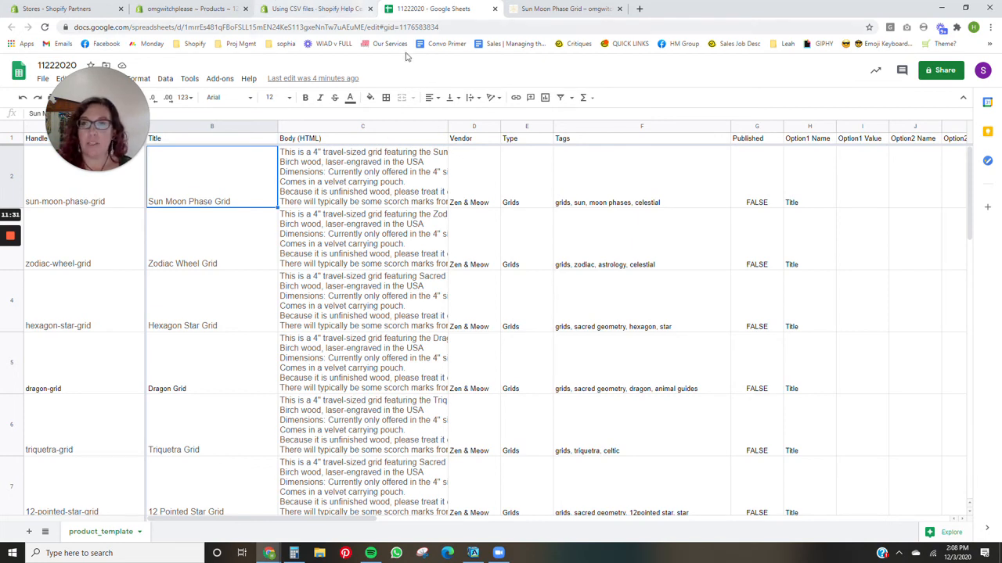
# Step: Locate the spreadsheet's download options for exporting the product_template sheet
pyautogui.click(137, 80)
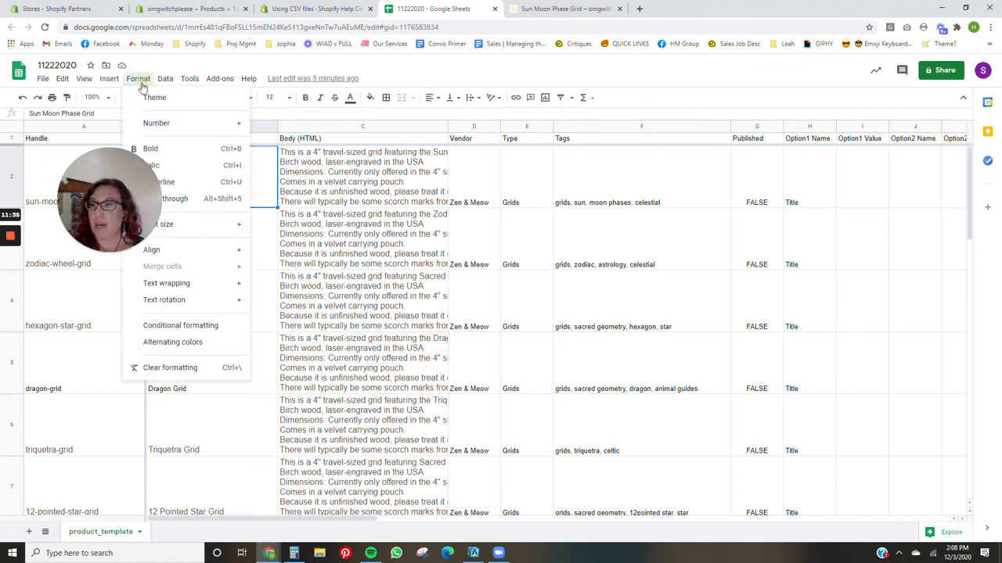
pyautogui.moveTo(66, 83)
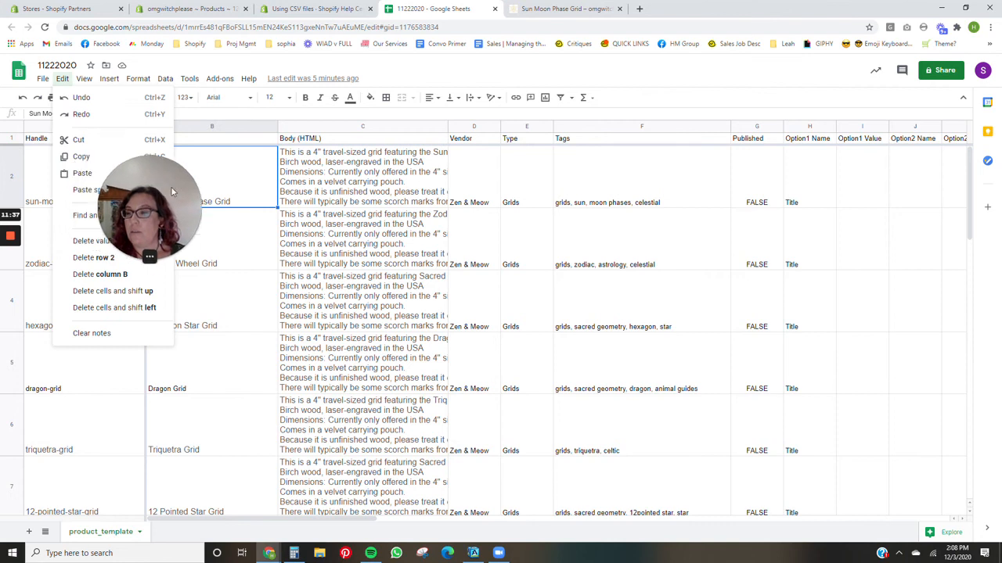
pyautogui.click(43, 81)
pyautogui.click(43, 79)
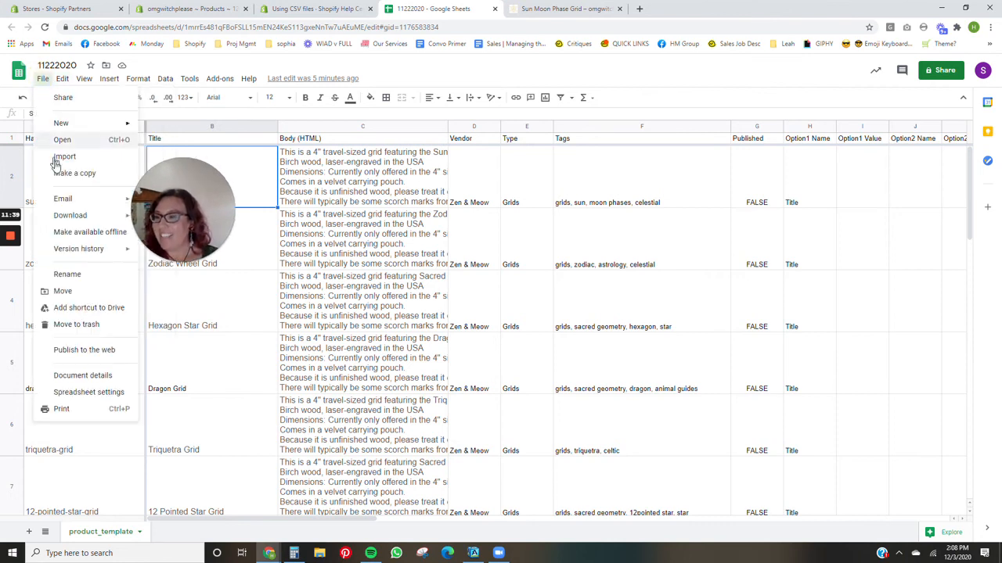
pyautogui.moveTo(68, 218)
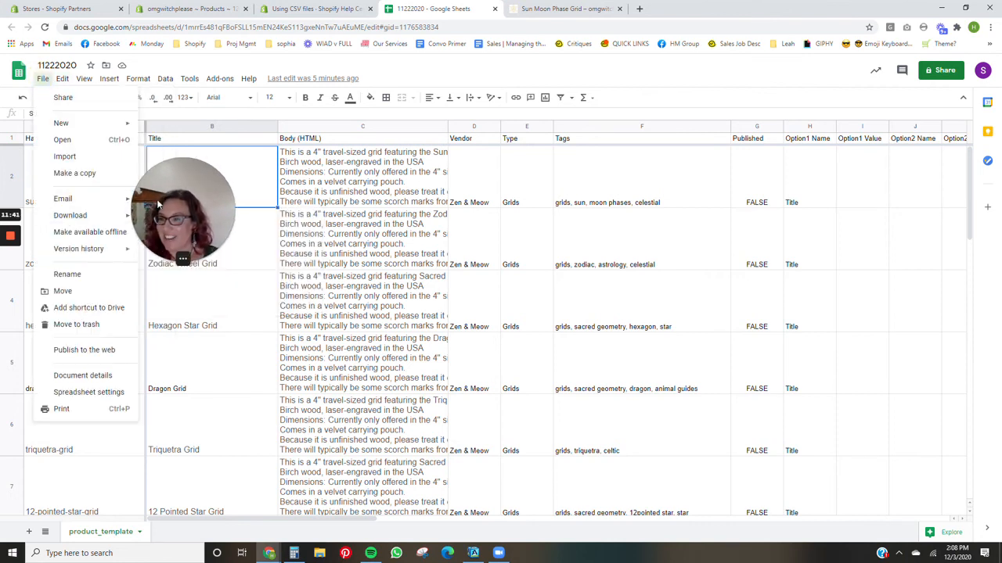
# Step: Switch to the Shopify admin, return to the full product list and open the CSV product import dialog
pyautogui.click(299, 9)
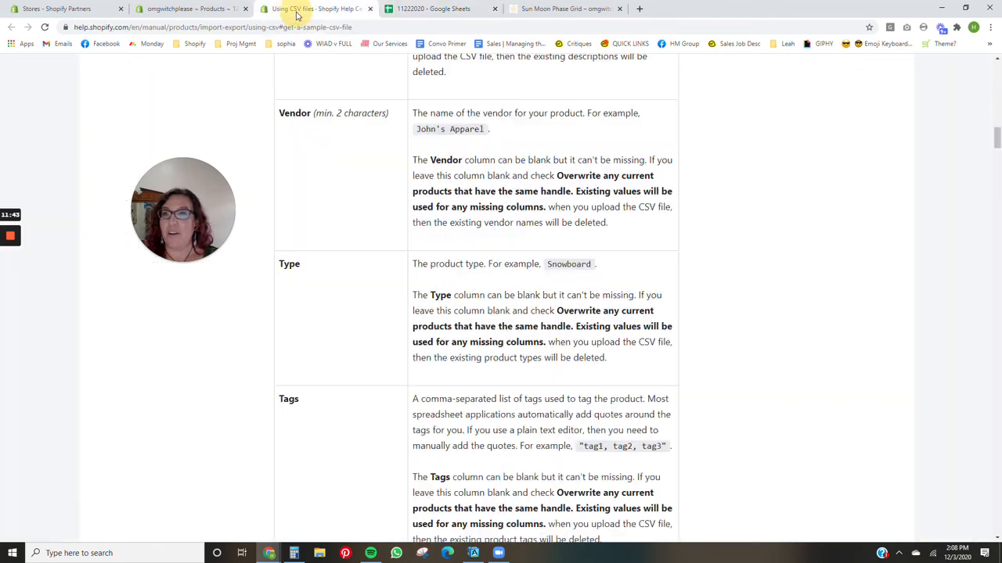
pyautogui.click(178, 8)
pyautogui.scroll(10, 54, 131)
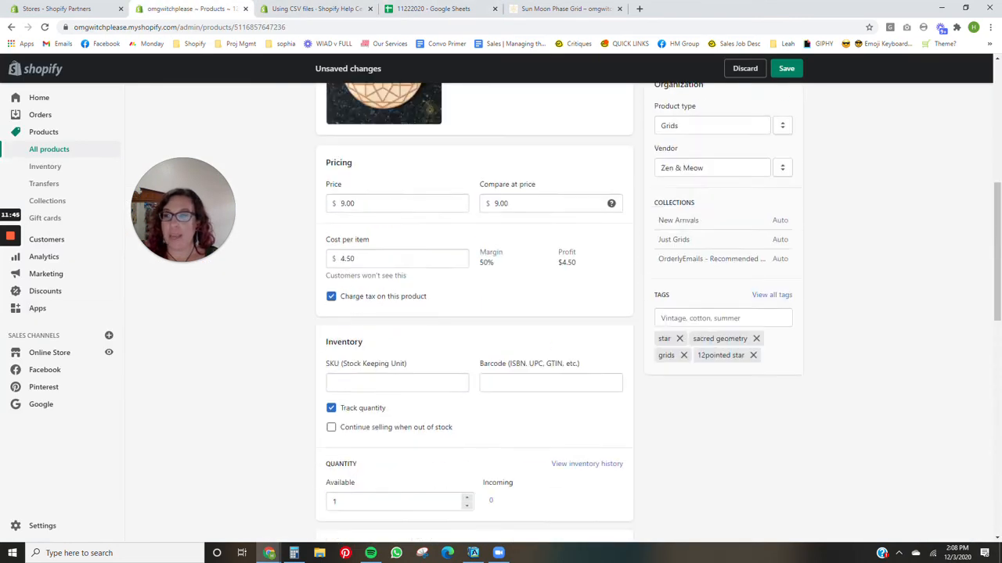
pyautogui.click(53, 132)
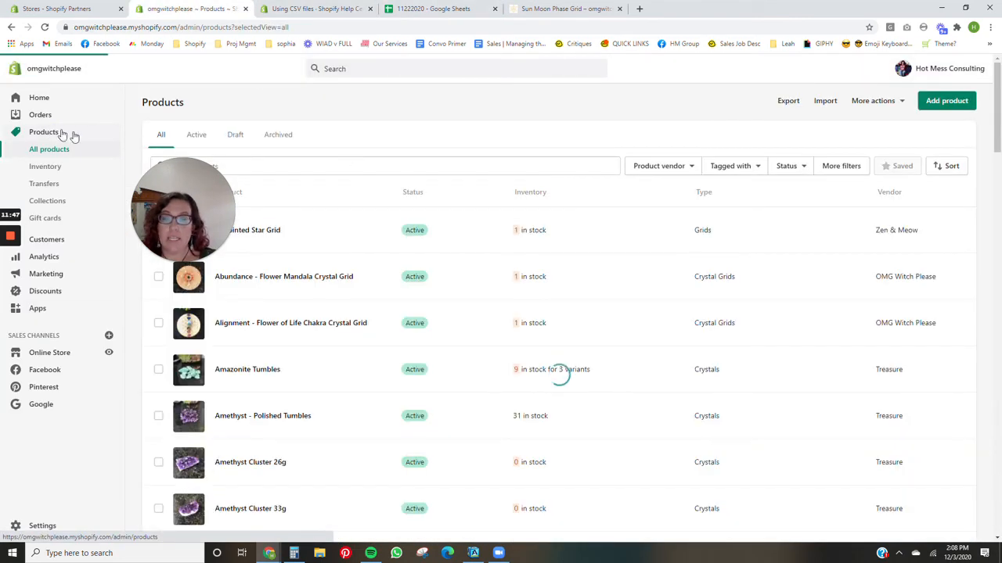
pyautogui.click(826, 101)
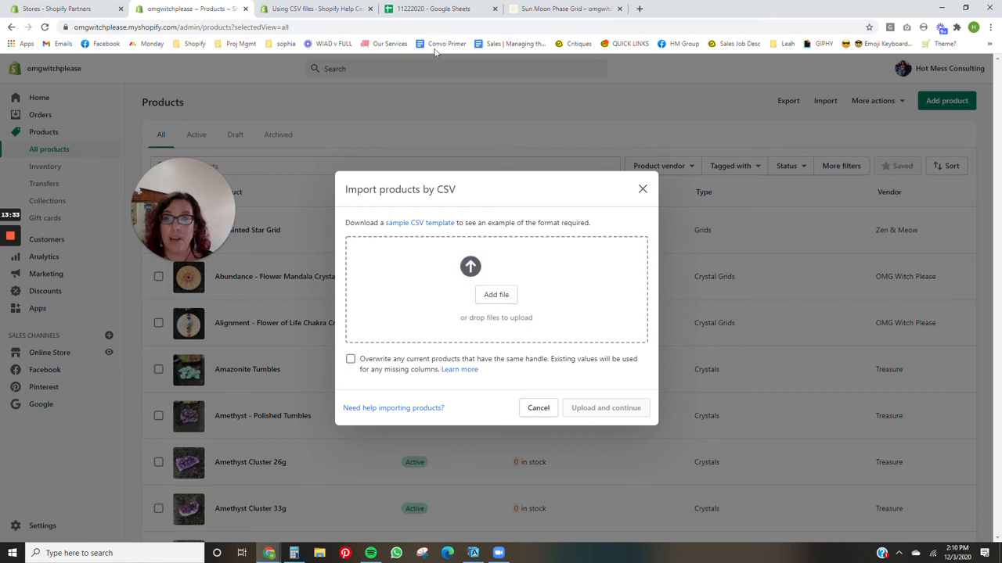
# Step: Open the Hot Mess Consulting services page and look over the packages and training services offered
pyautogui.click(390, 44)
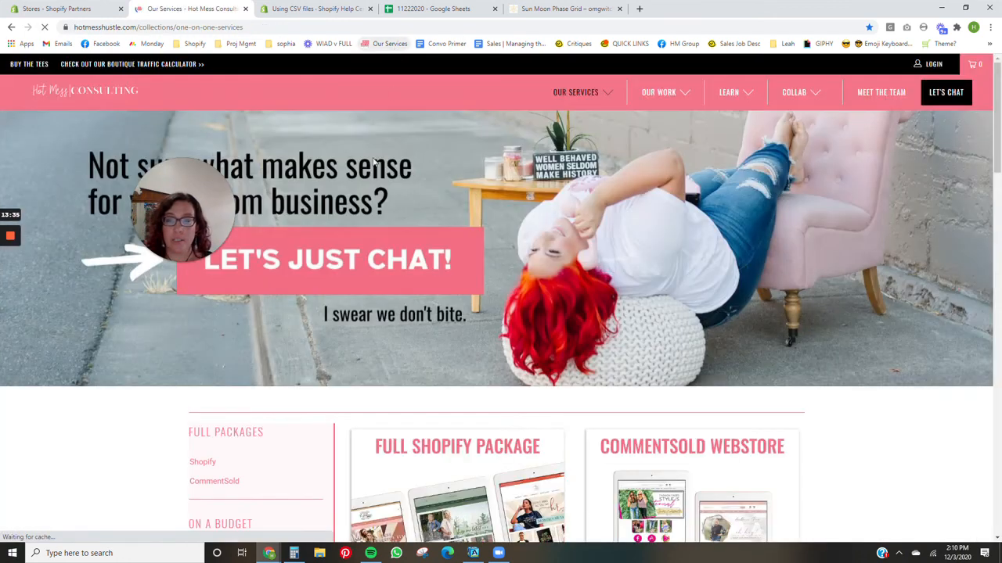
pyautogui.scroll(-8, 353, 376)
pyautogui.scroll(-10, 352, 334)
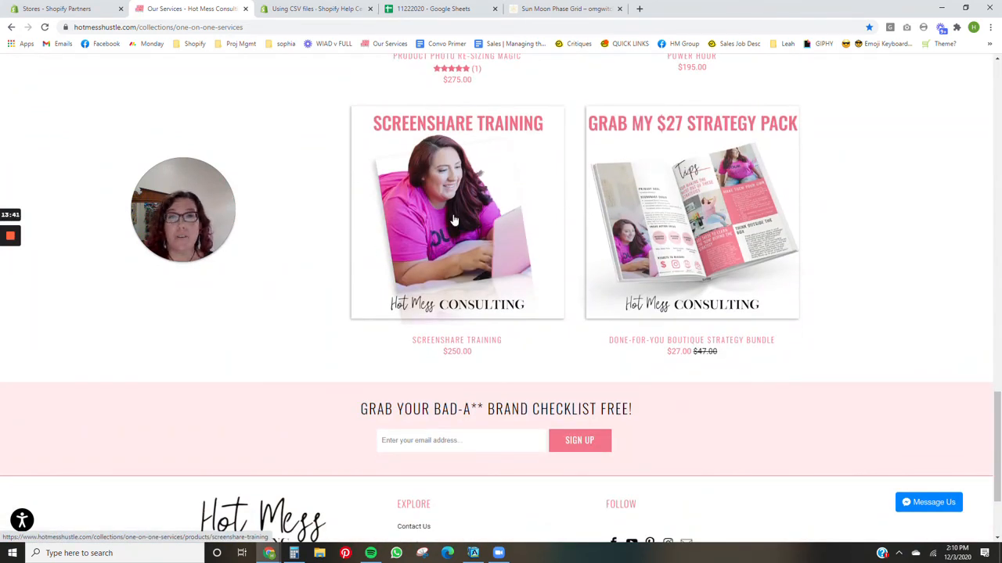
pyautogui.scroll(15, 479, 245)
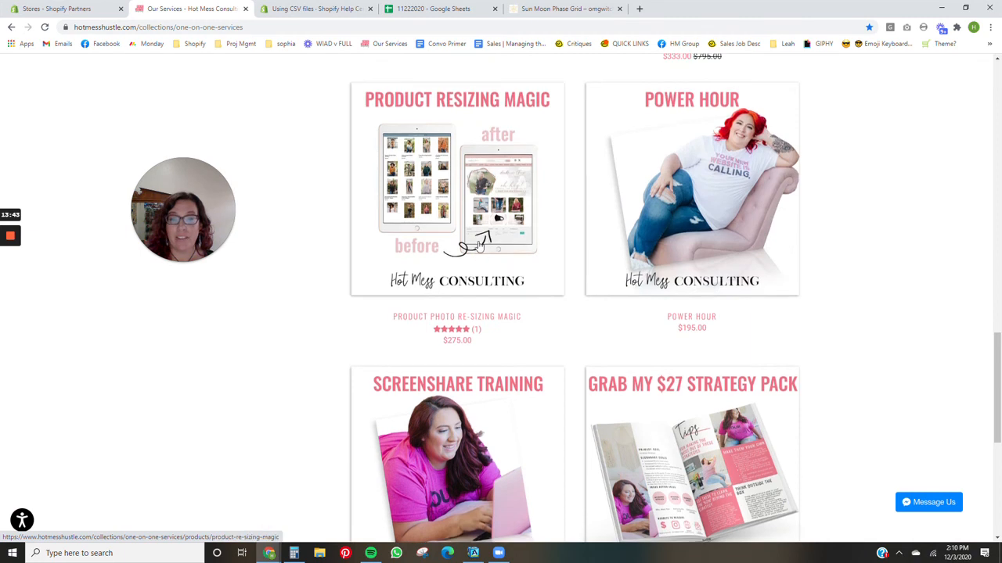
pyautogui.scroll(5, 495, 313)
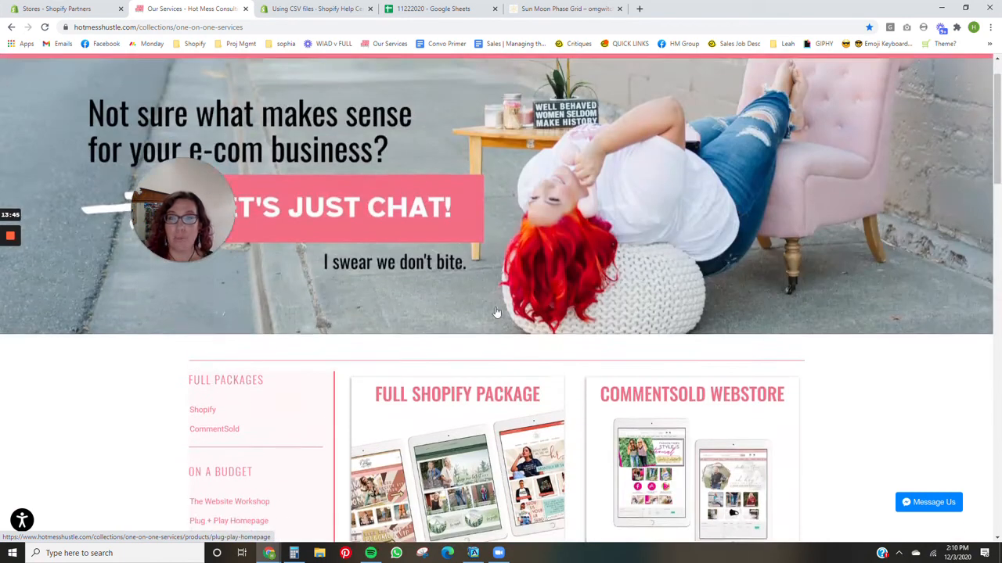